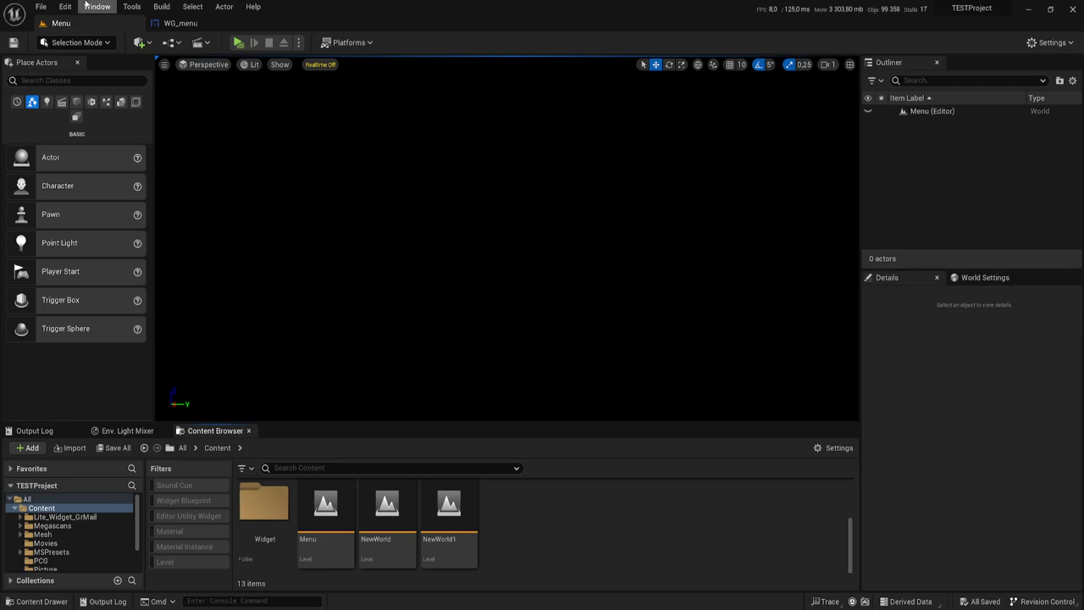
Open the WG_menu widget and zoom in on the menu canvas
left_click(193, 28)
right_click_drag(568, 304, 464, 223)
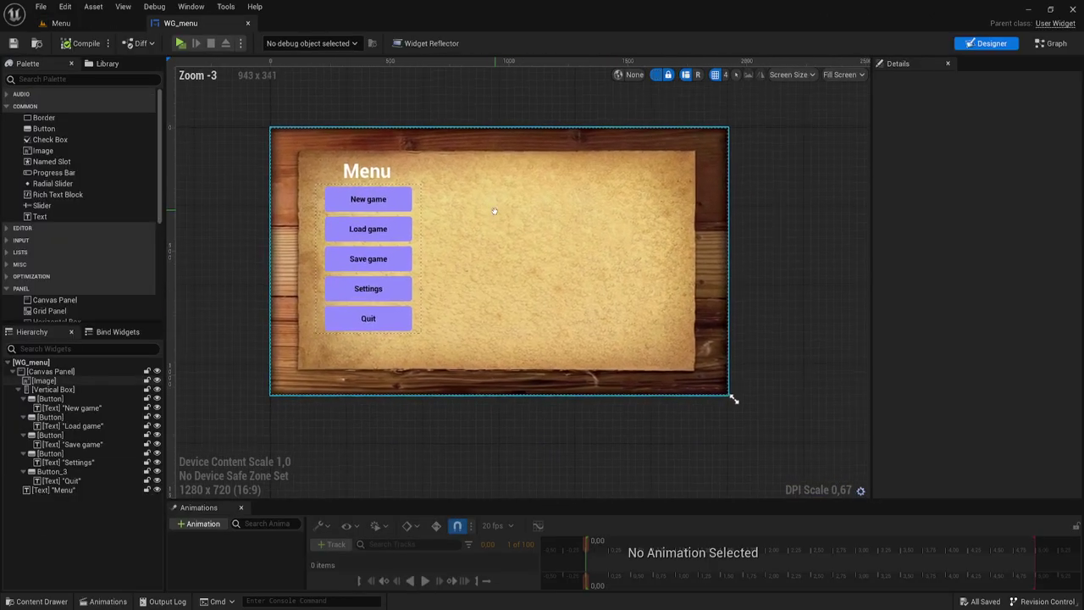
scroll(464, 223, "up", 1)
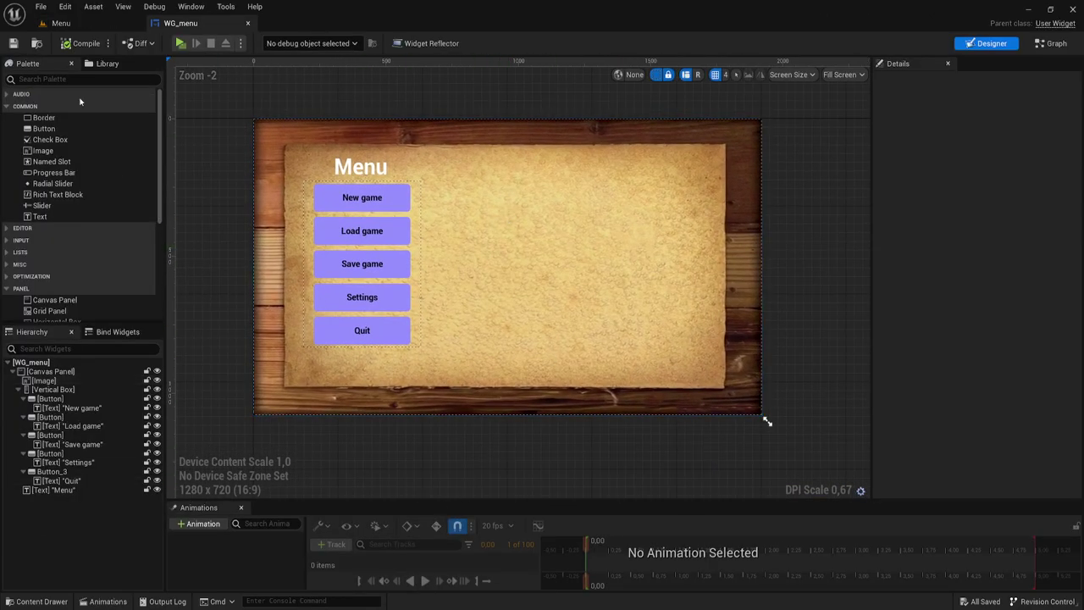
Inspect the SET Show Mouse Cursor node in the Menu Level Blueprint, then close the graph
left_click(63, 24)
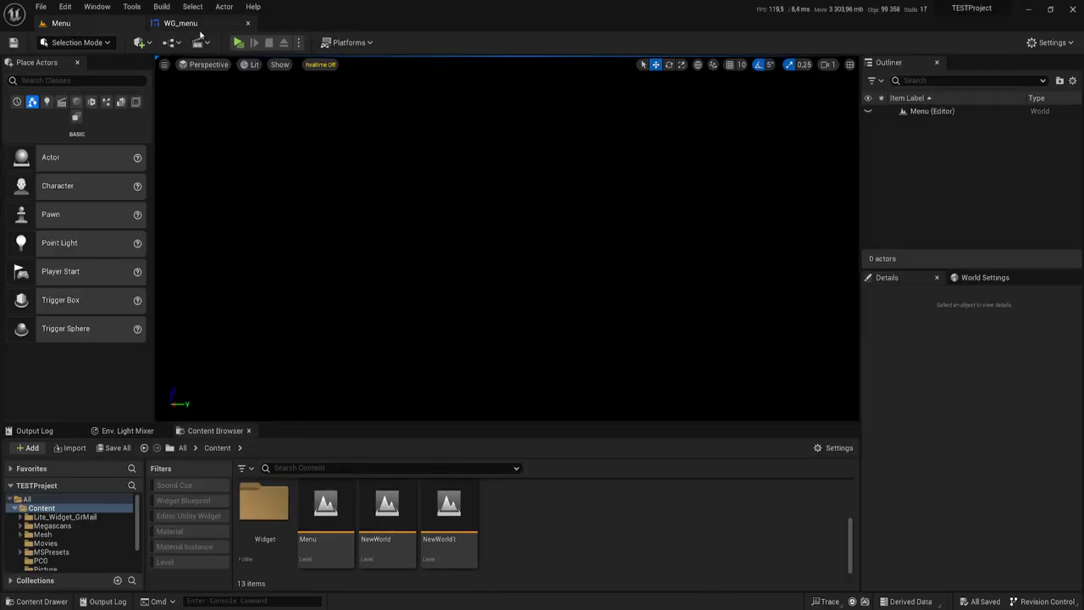
left_click(199, 42)
left_click(232, 123)
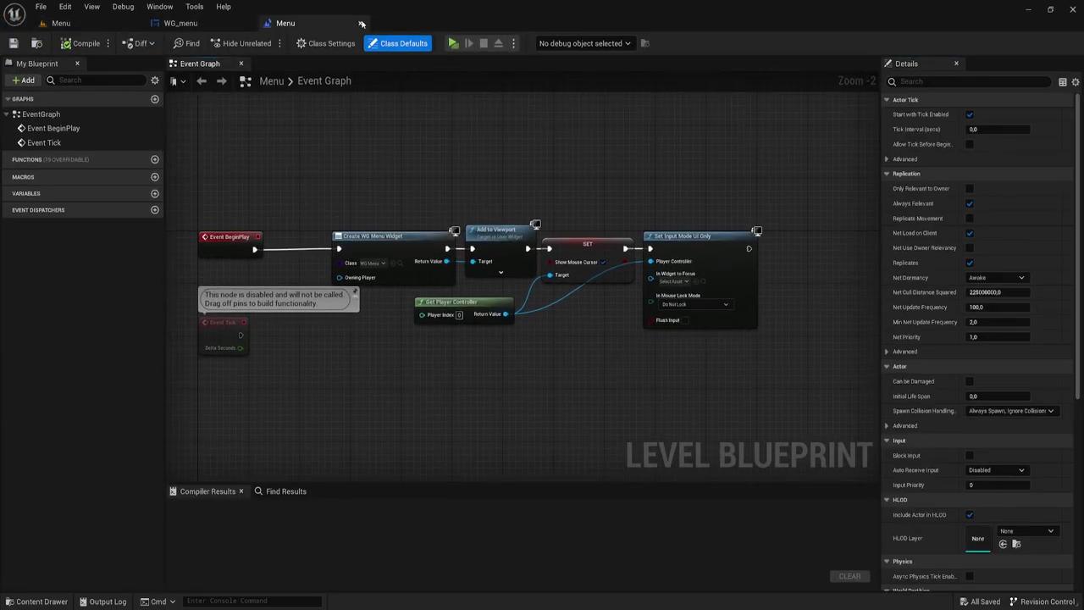
left_click_drag(572, 228, 619, 399)
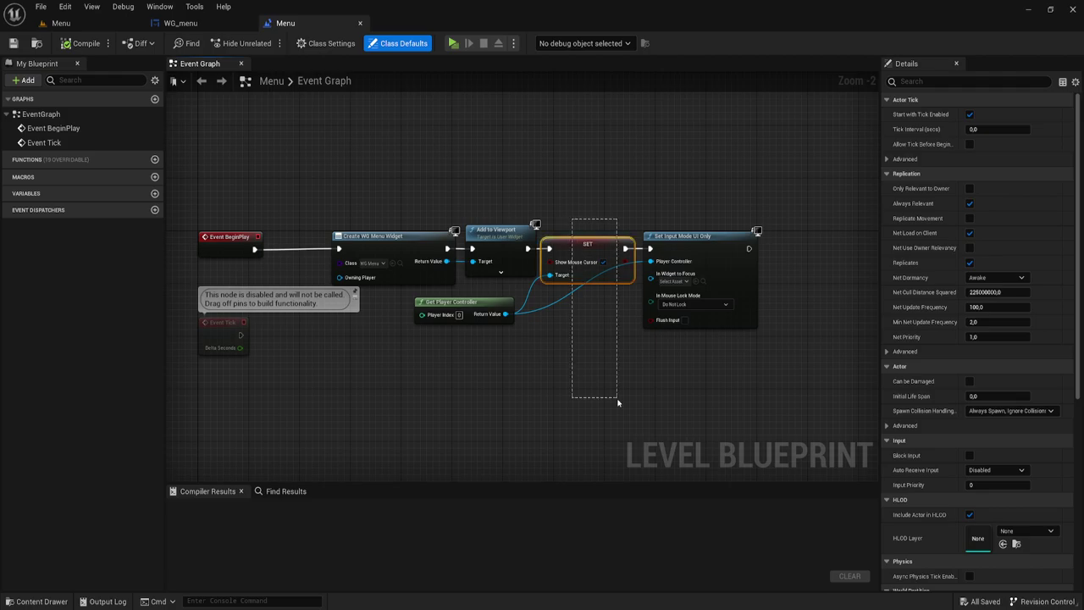
left_click(360, 23)
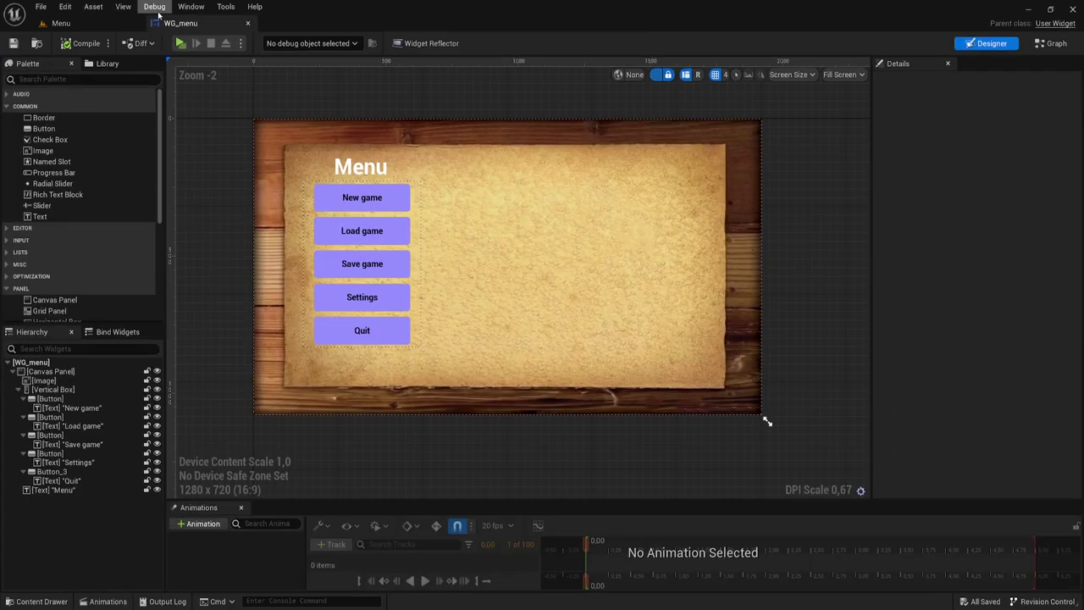
Open Project Settings on the Engine – User Interface page
left_click(66, 7)
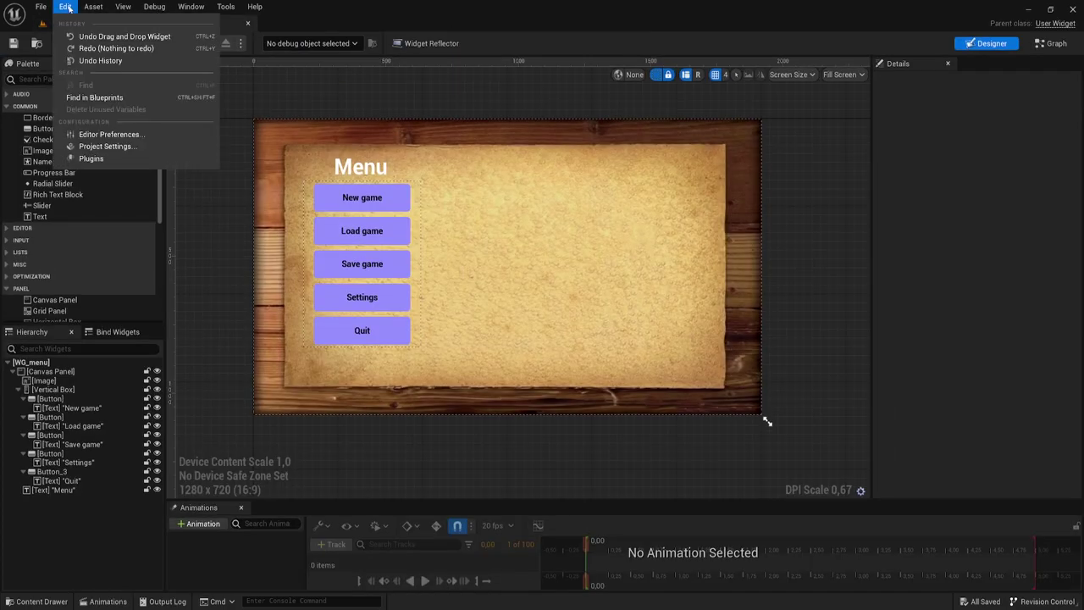
left_click(99, 147)
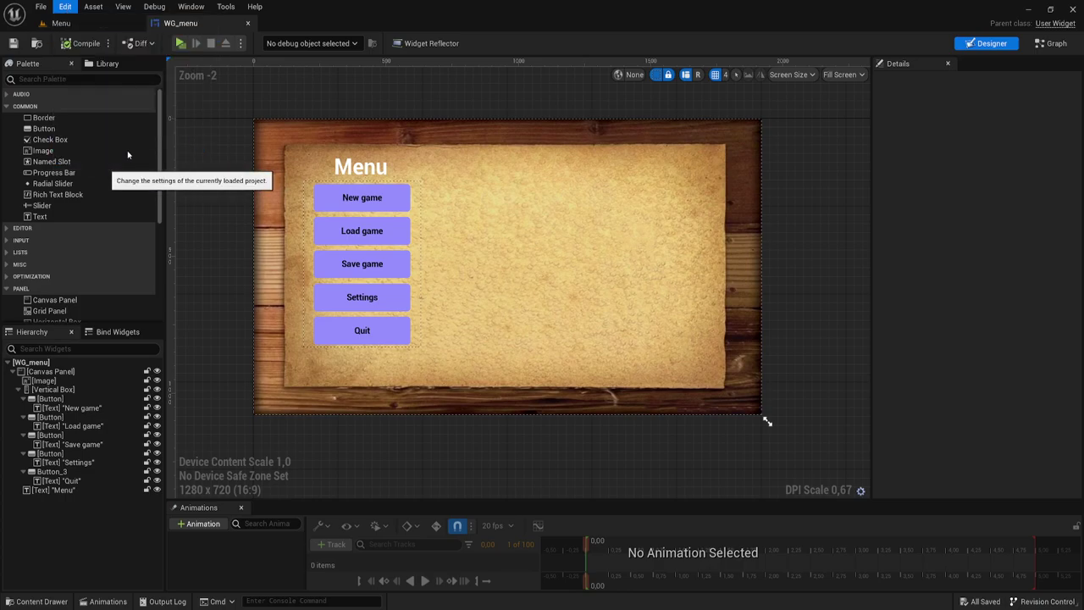
scroll(74, 383, "down", 5)
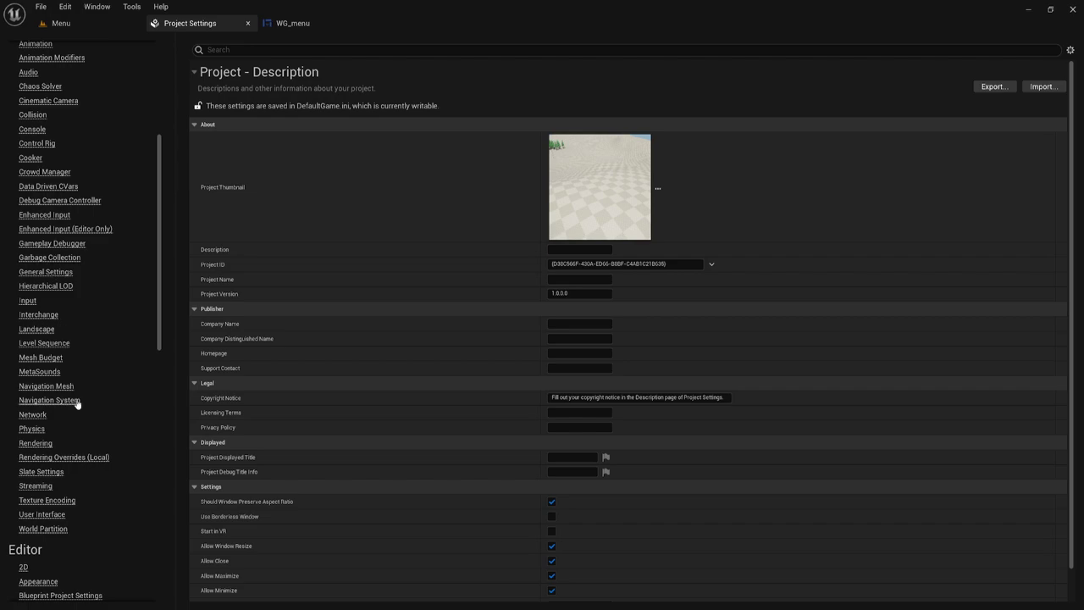
scroll(78, 394, "up", 1)
scroll(76, 296, "down", 3)
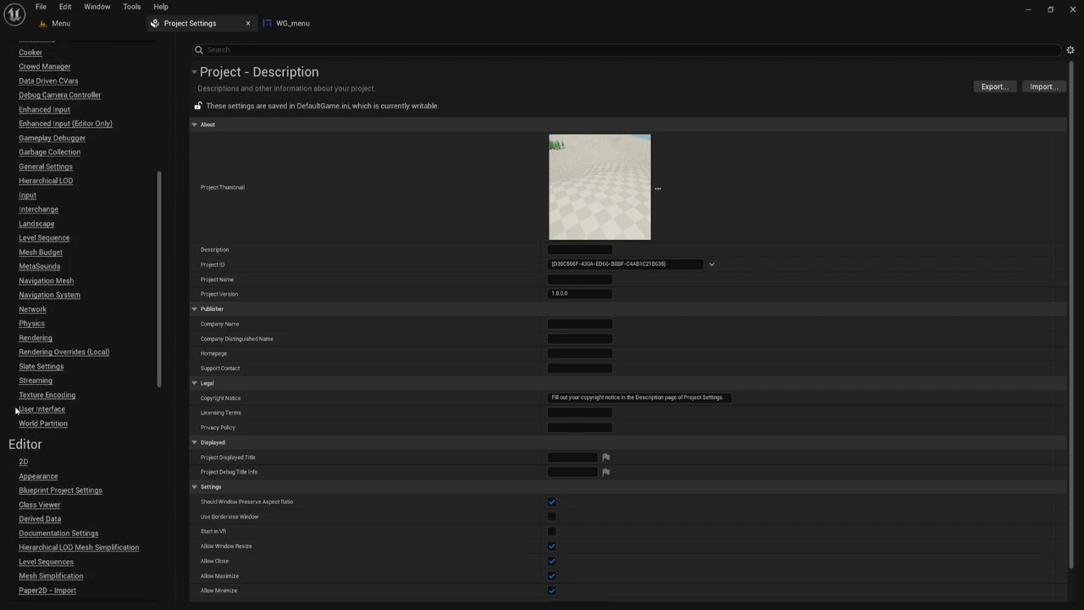
left_click(41, 410)
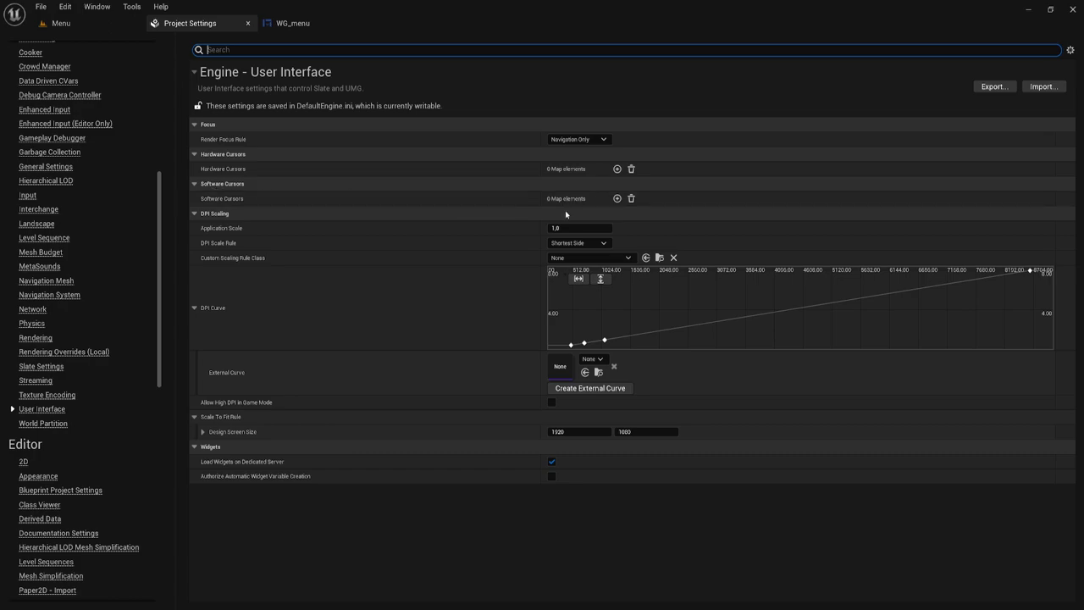
Add a Hardware Cursors entry keyed to Default and select its Cursor Path field
left_click(617, 168)
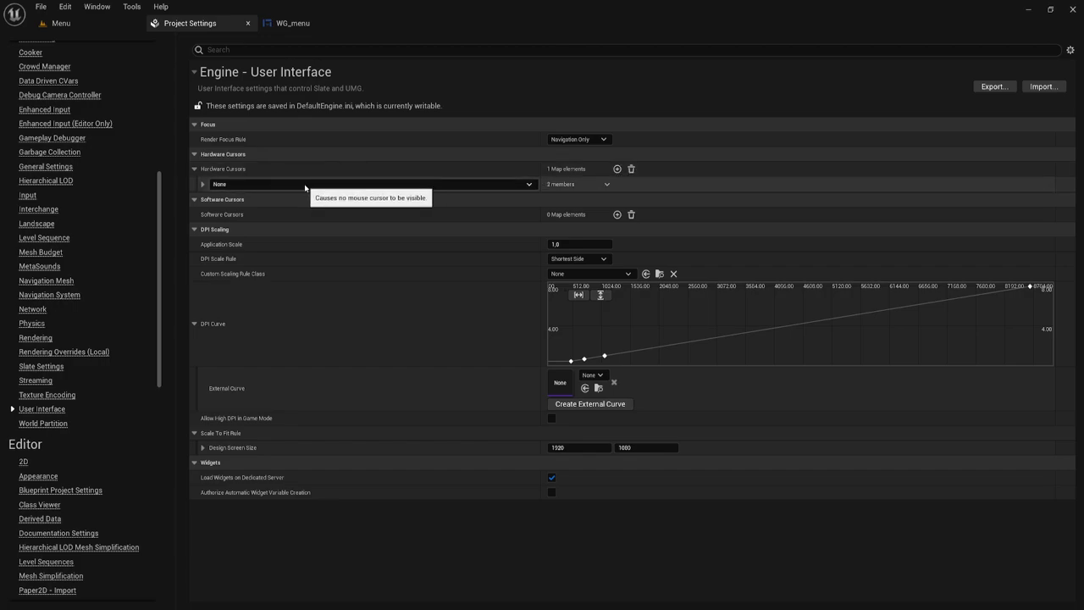
left_click(201, 183)
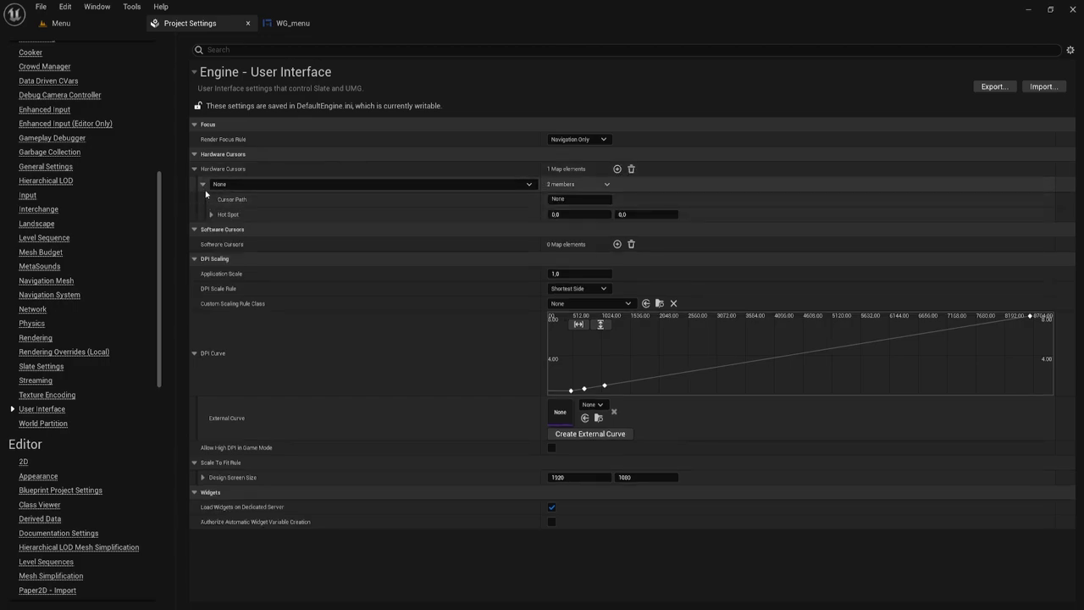
left_click(211, 215)
left_click(211, 216)
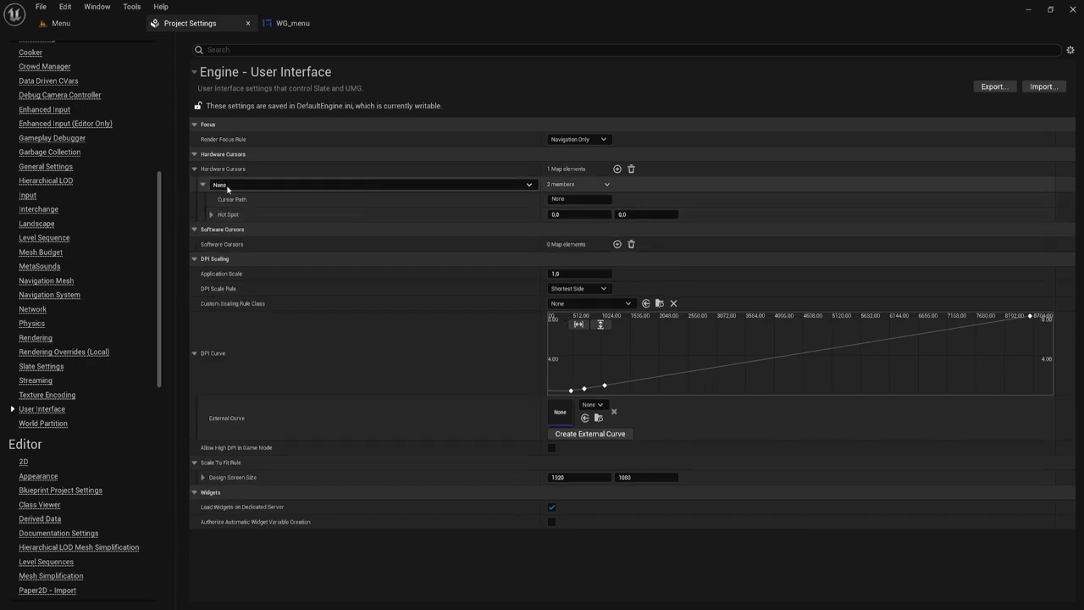
left_click(230, 185)
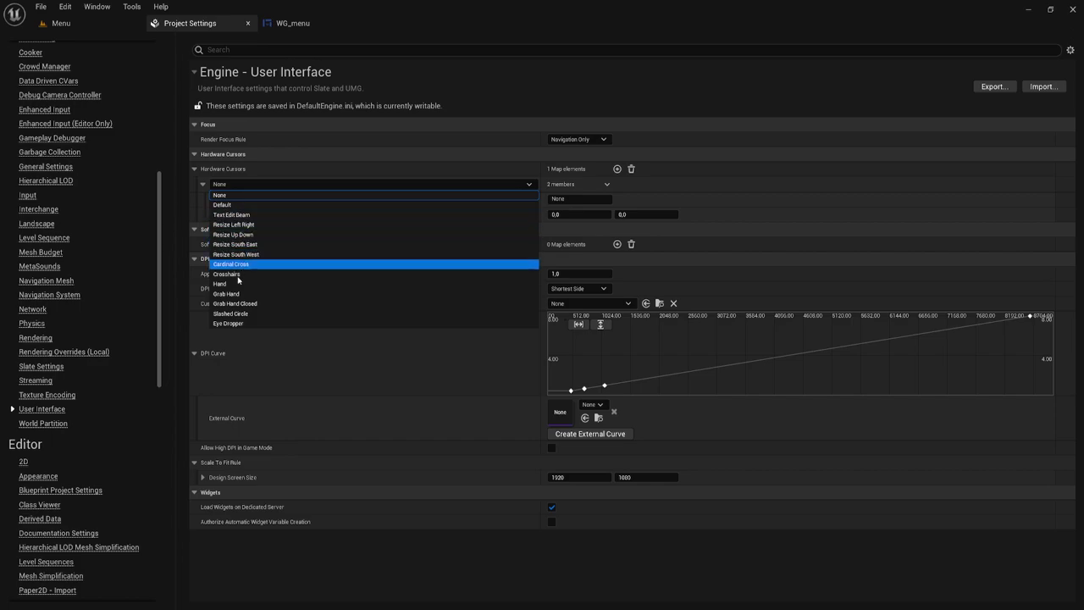
left_click(234, 206)
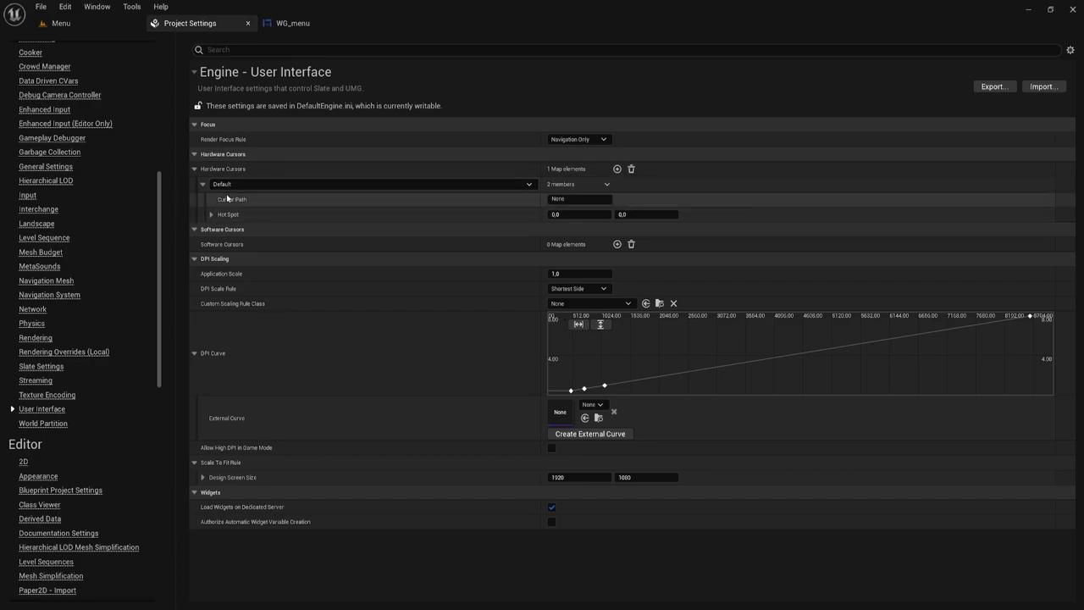
left_click(586, 198)
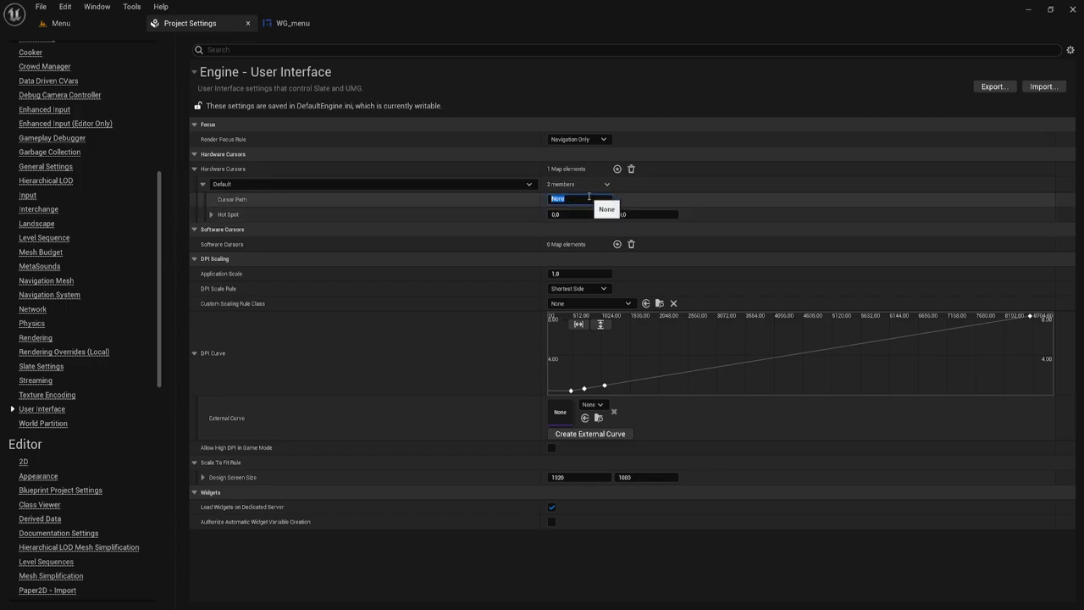
Create a new folder named Cursor in the Content Browser's Content folder and open it
left_click(86, 26)
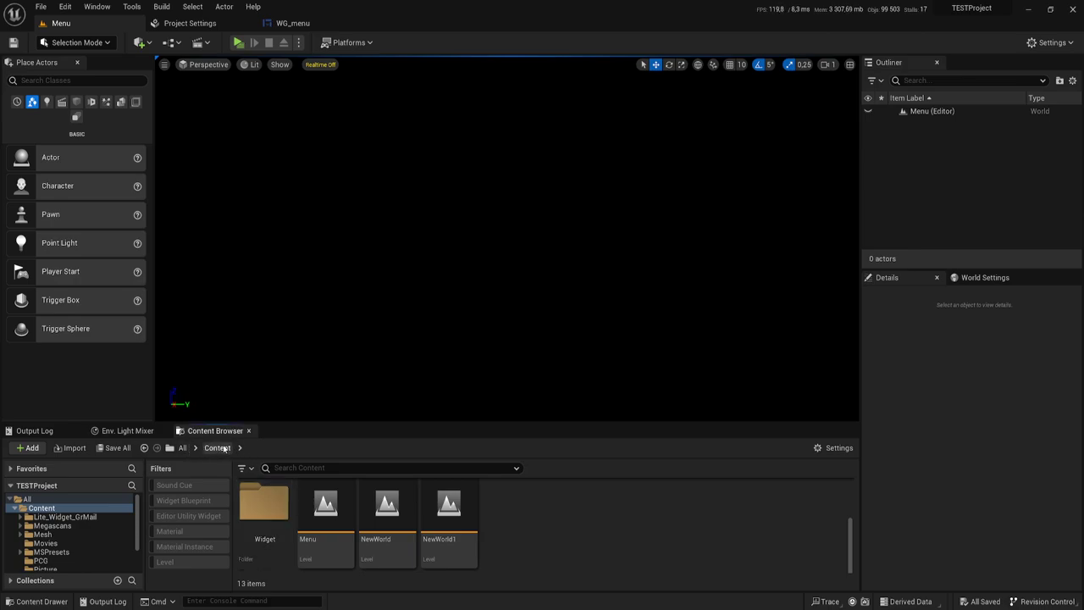
right_click(528, 516)
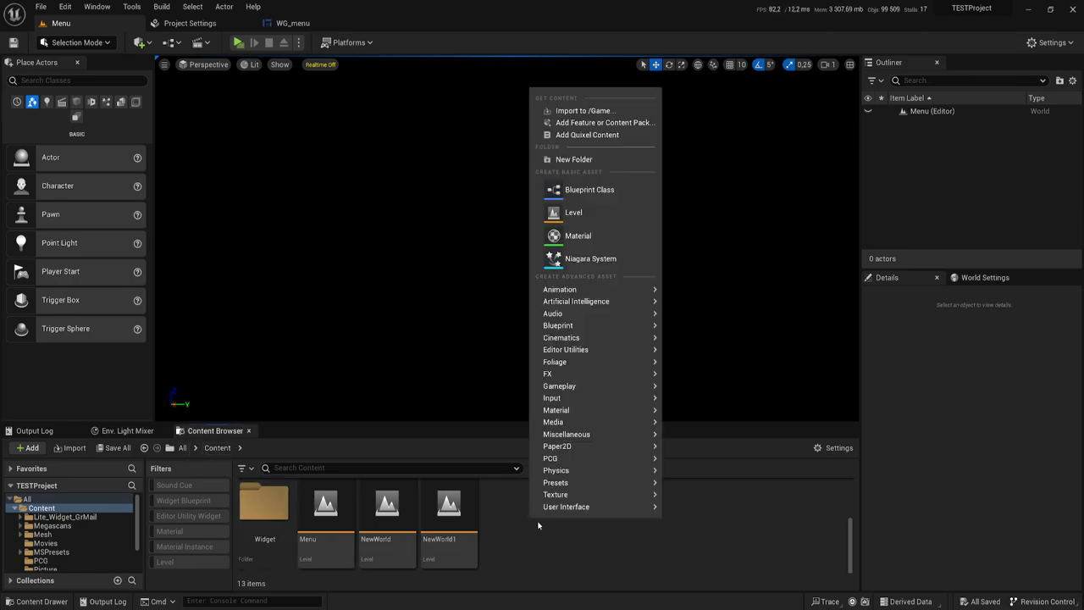
mouse_move(548, 364)
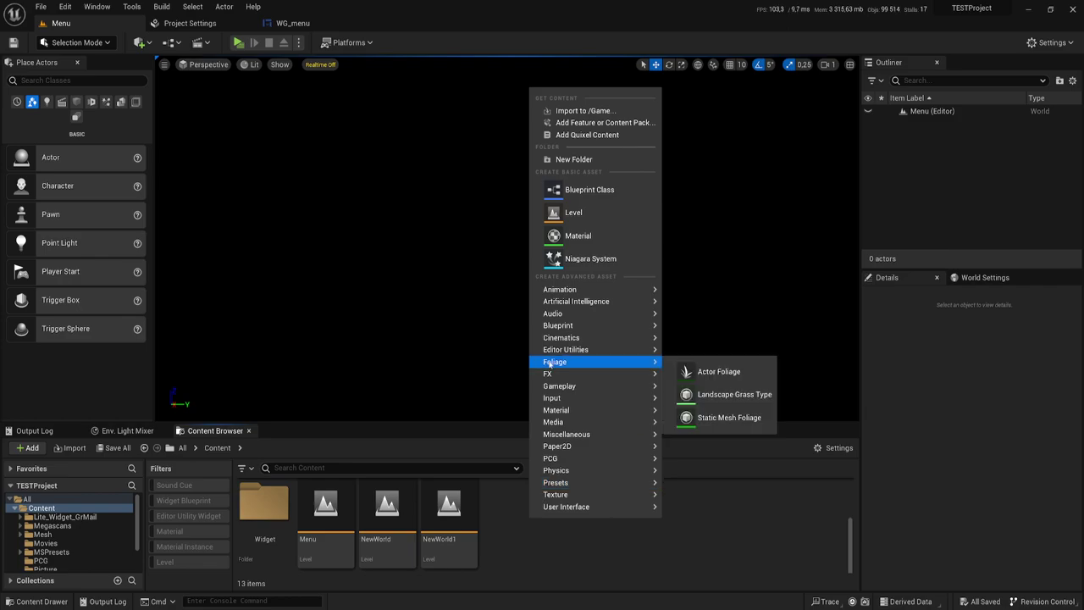
left_click(567, 161)
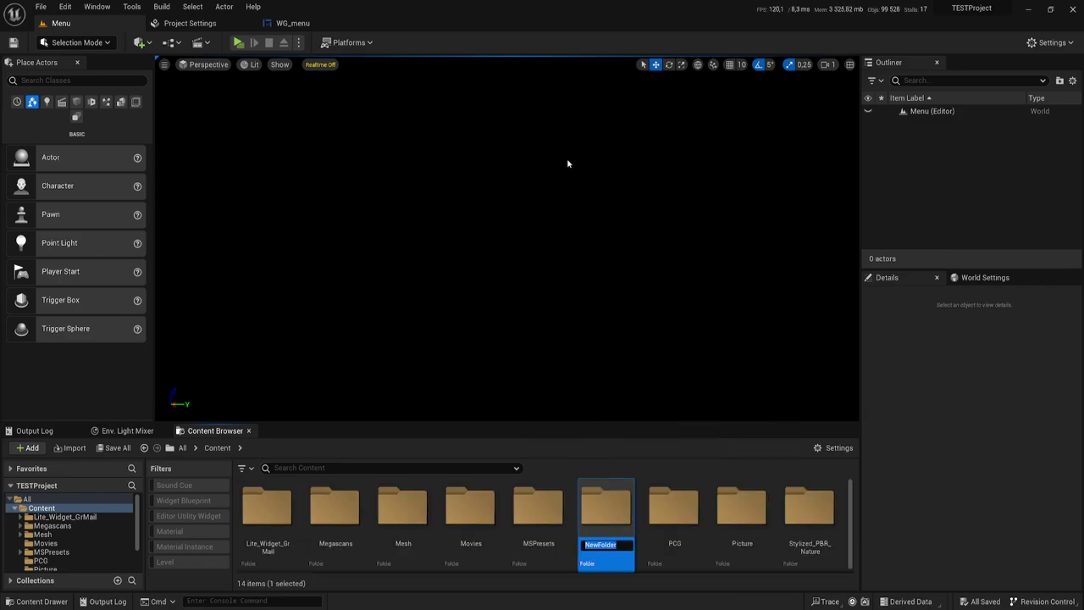
type("Cursor")
key("Return")
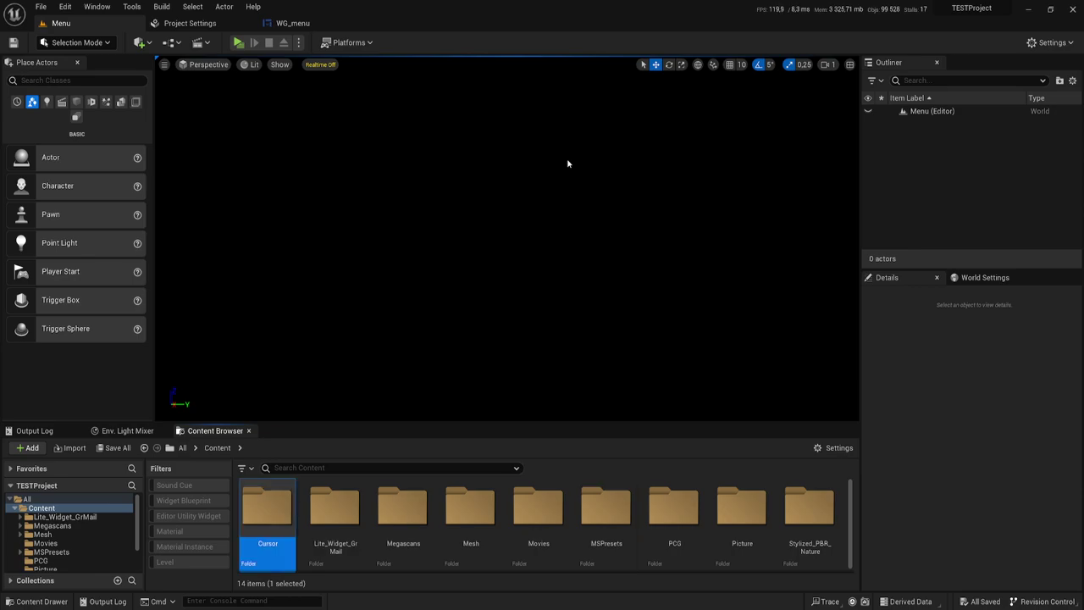
key("Return")
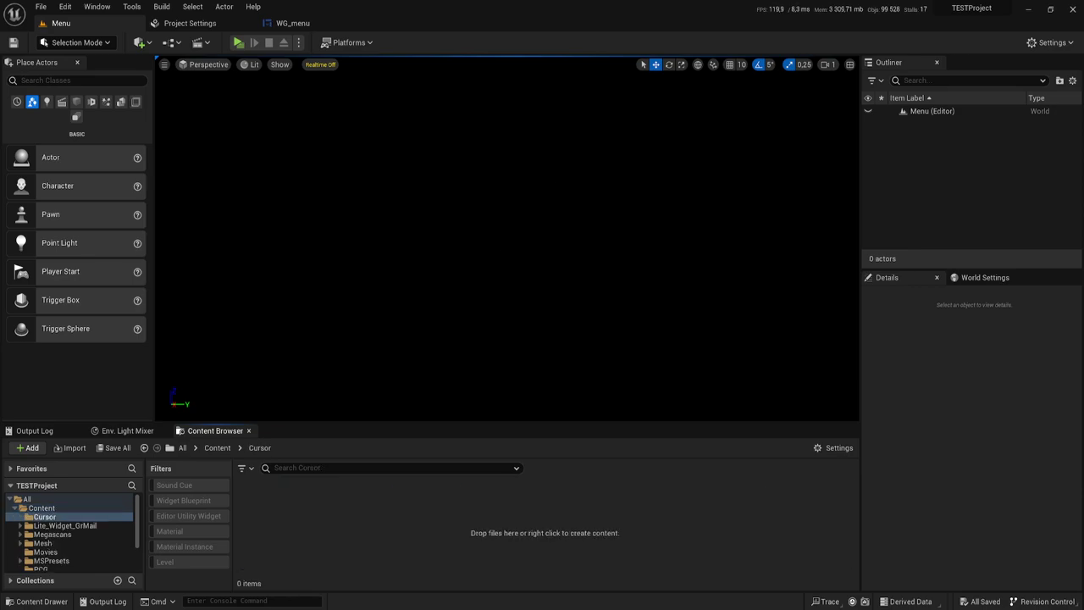
Go back up to Content and bring up the Cursor folder's context menu
right_click(330, 518)
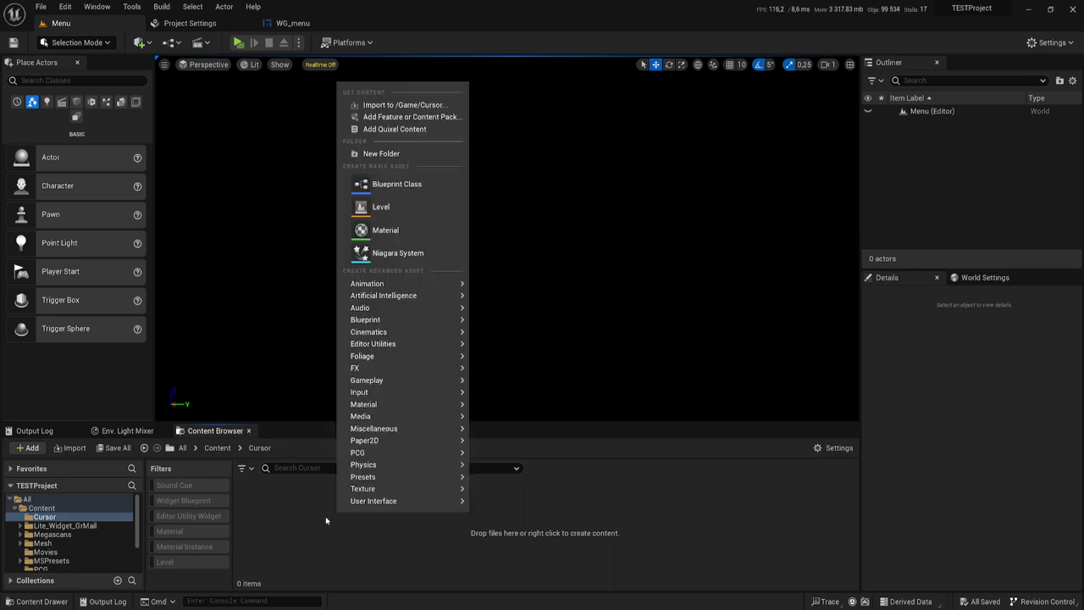
left_click(298, 511)
left_click(217, 448)
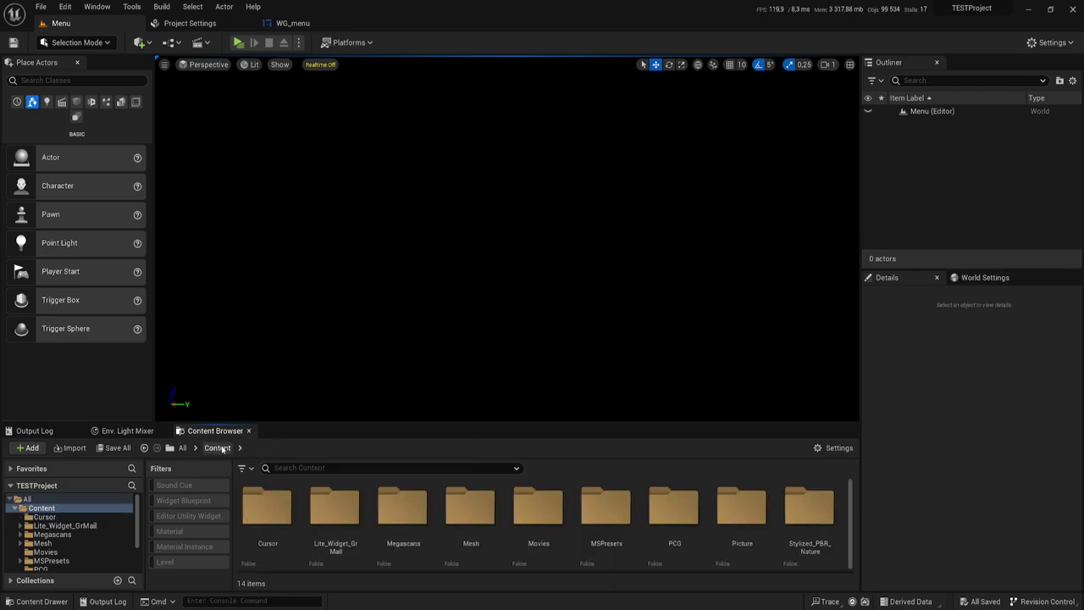
right_click(285, 511)
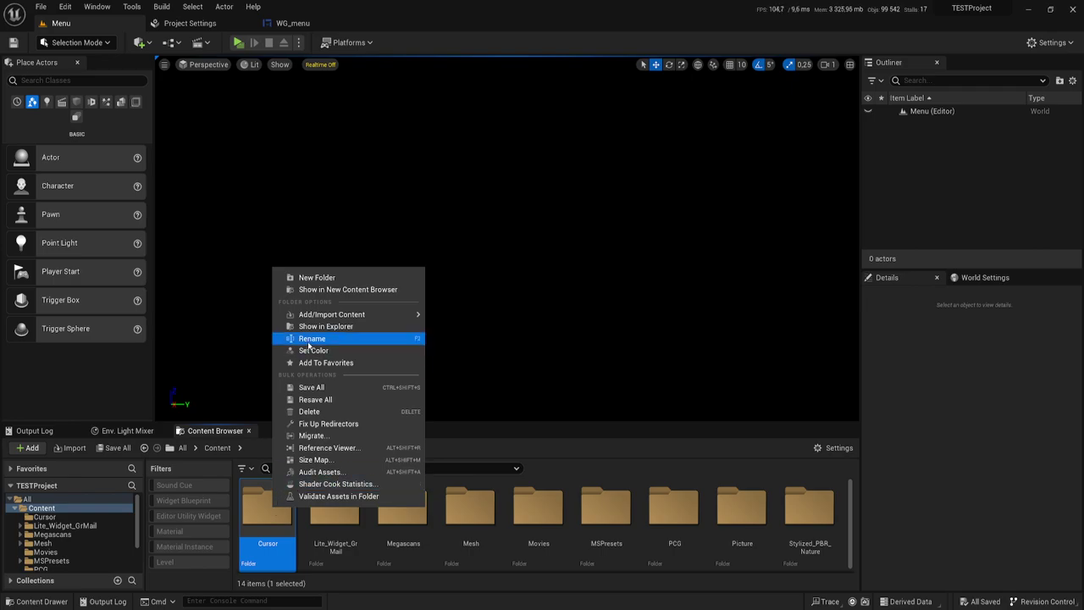
mouse_move(334, 314)
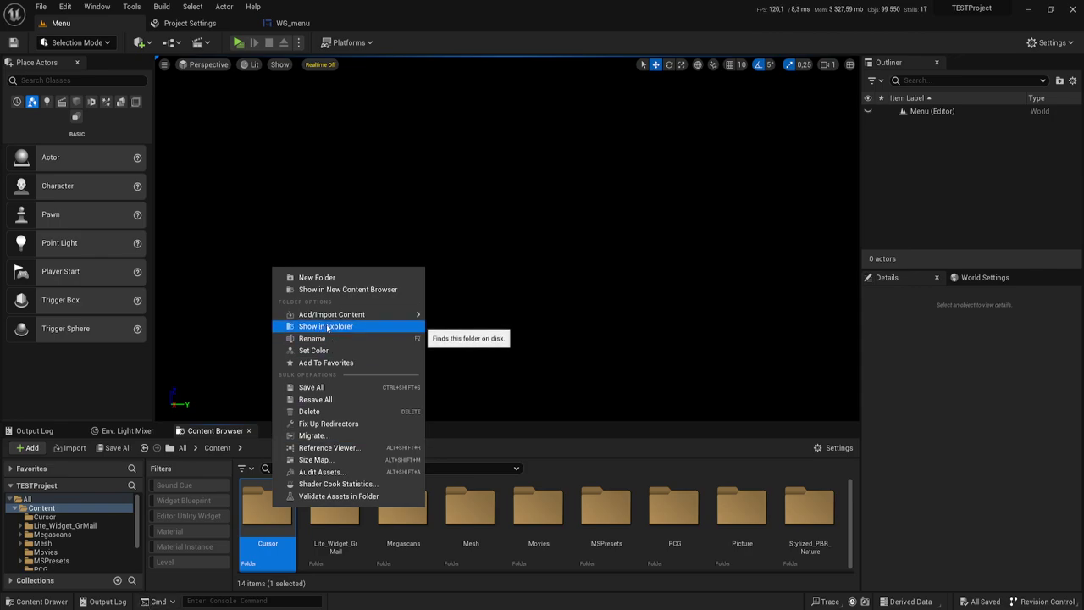
Show the Cursor folder in Explorer and place it beside the source Cursor window
left_click(327, 328)
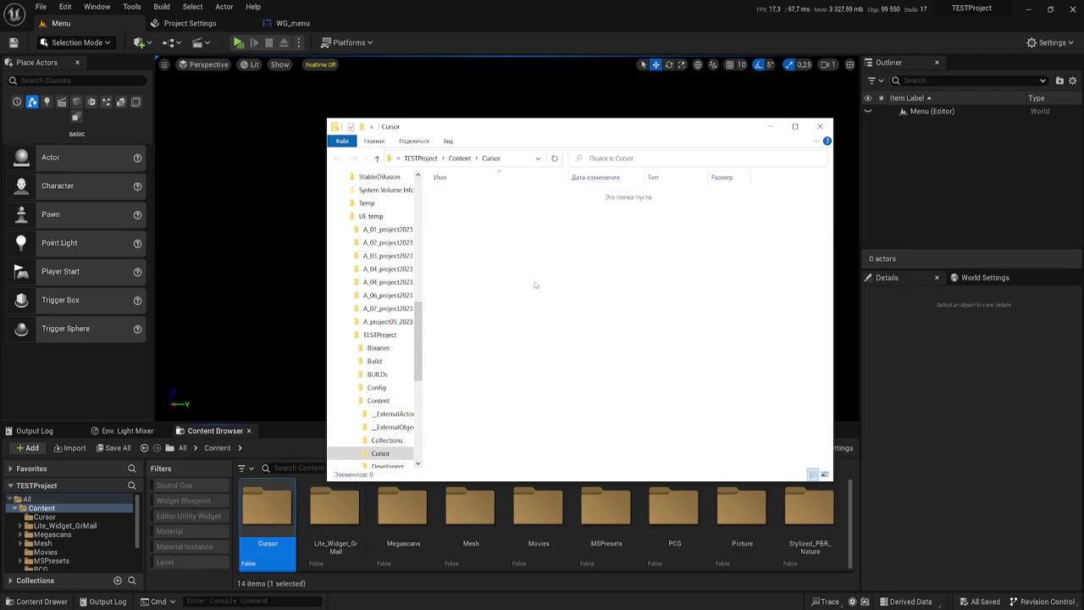
left_click_drag(508, 127, 471, 101)
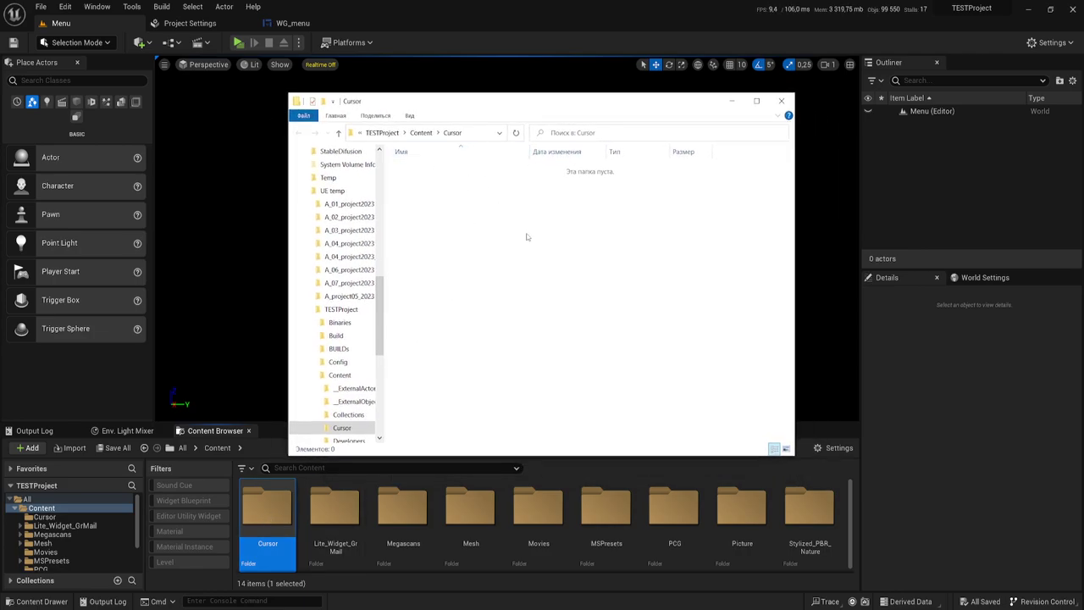
mouse_move(129, 591)
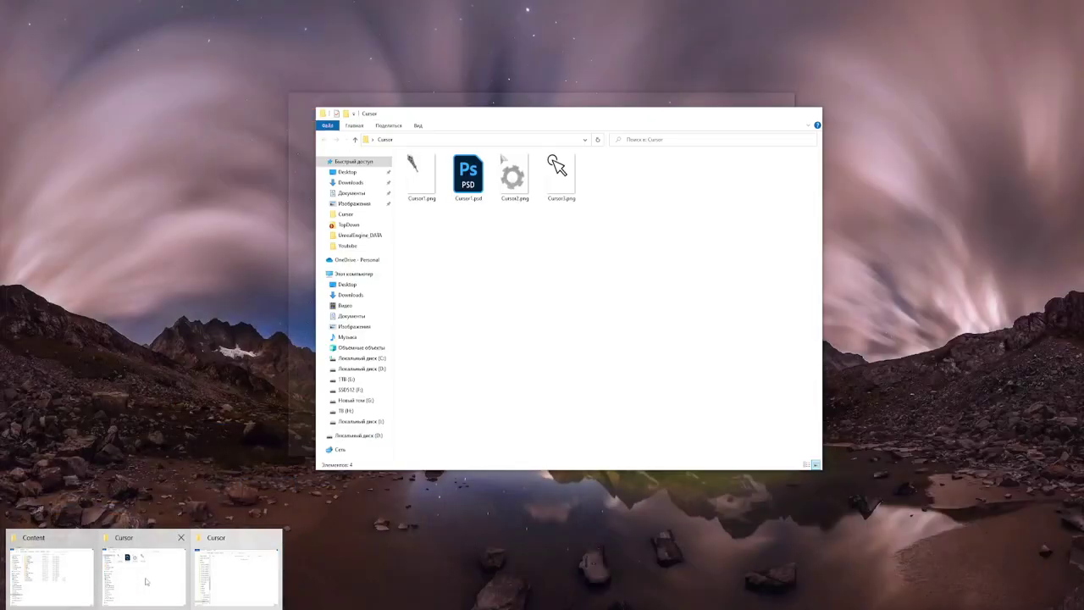
left_click(146, 581)
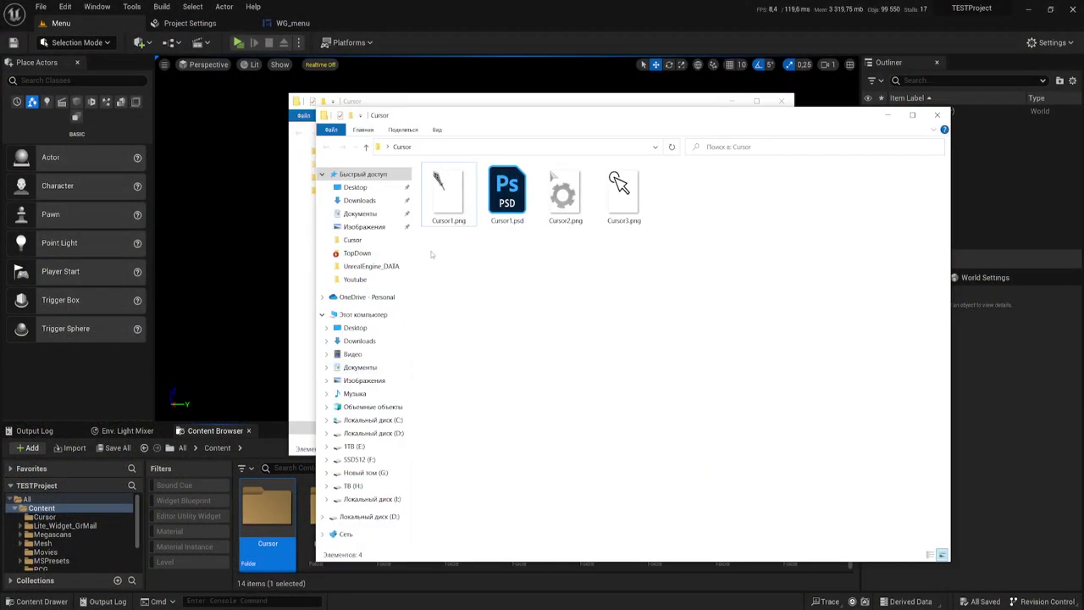
left_click_drag(530, 116, 629, 285)
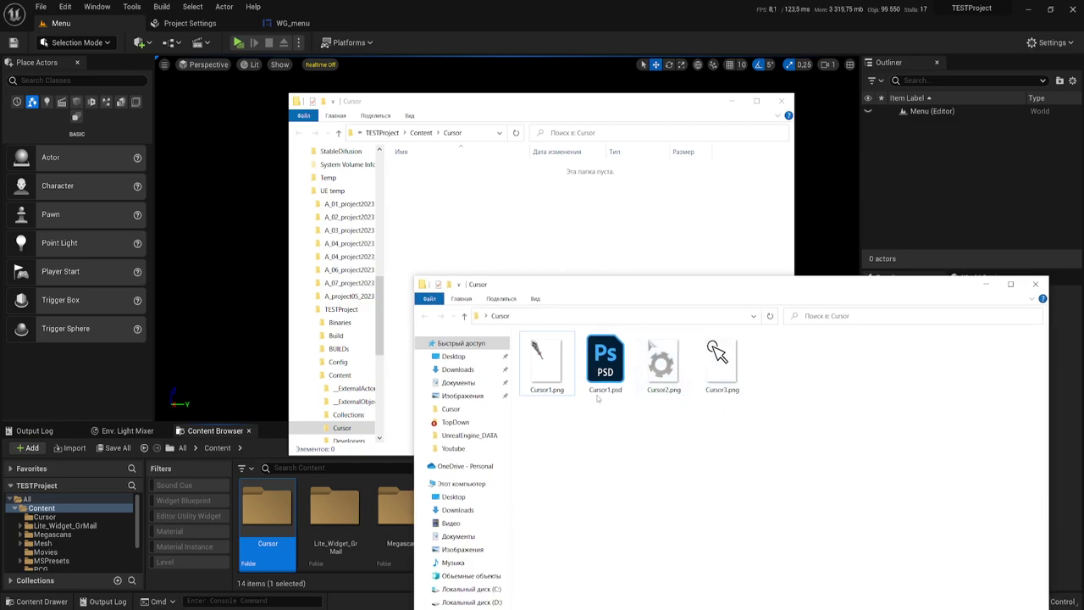
Copy Cursor1.png, Cursor2.png and Cursor3.png into the project's Cursor folder, then select Cursor1.psd
left_click_drag(547, 360, 488, 238)
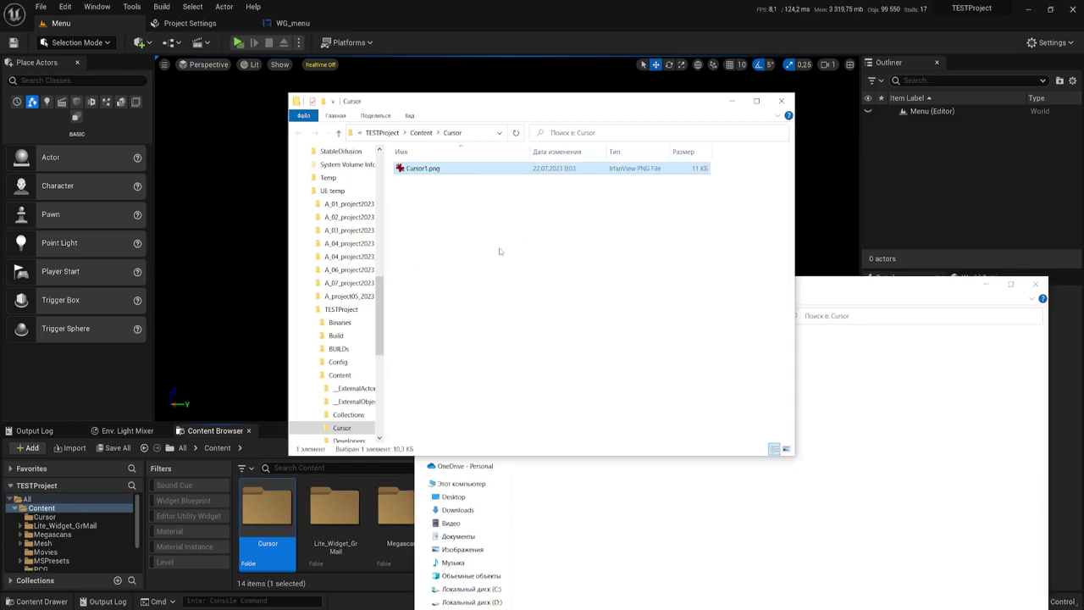
left_click_drag(663, 360, 525, 243)
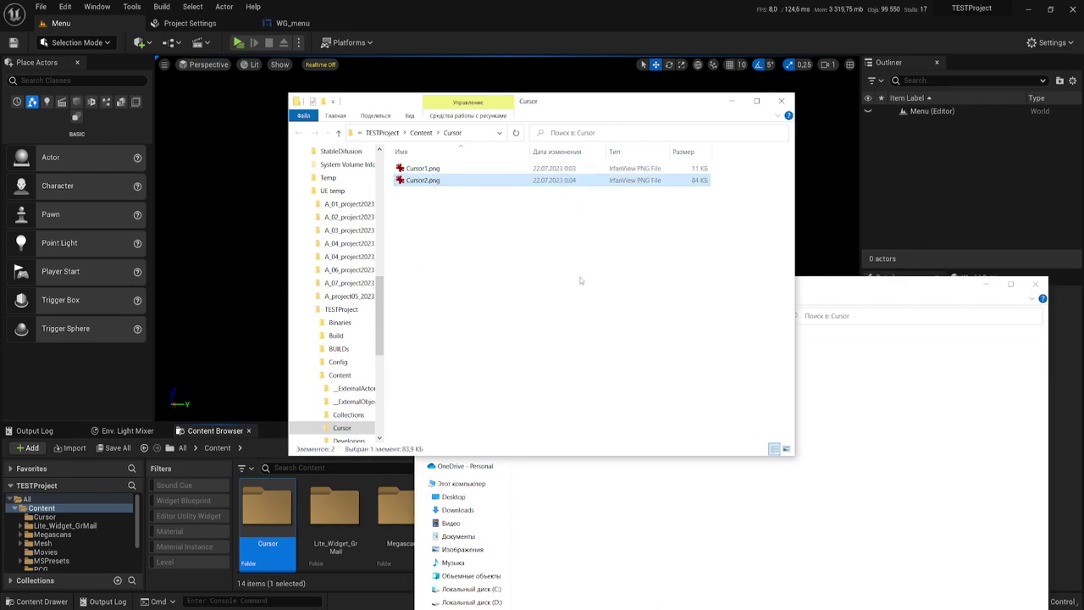
mouse_move(721, 360)
left_mouse_down()
mouse_move(440, 250)
mouse_move(523, 227)
left_mouse_up()
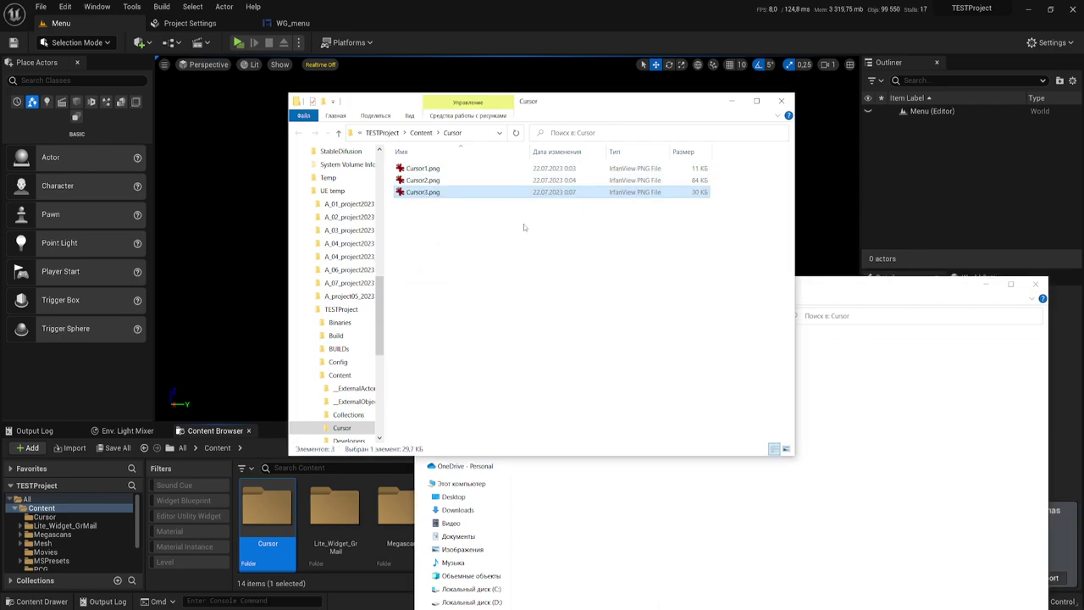
left_click(698, 485)
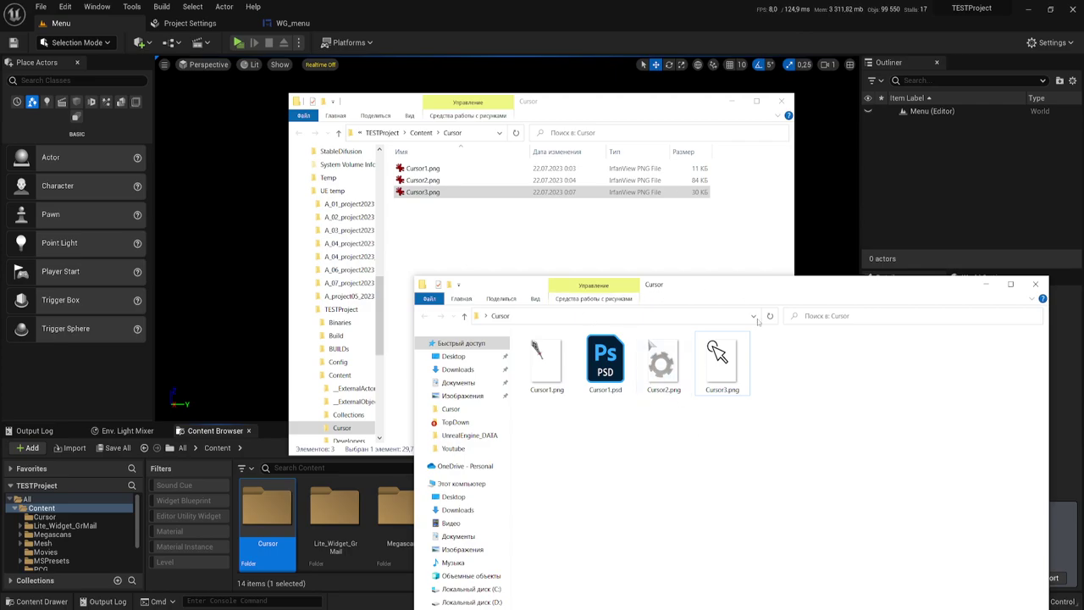
left_click(602, 368)
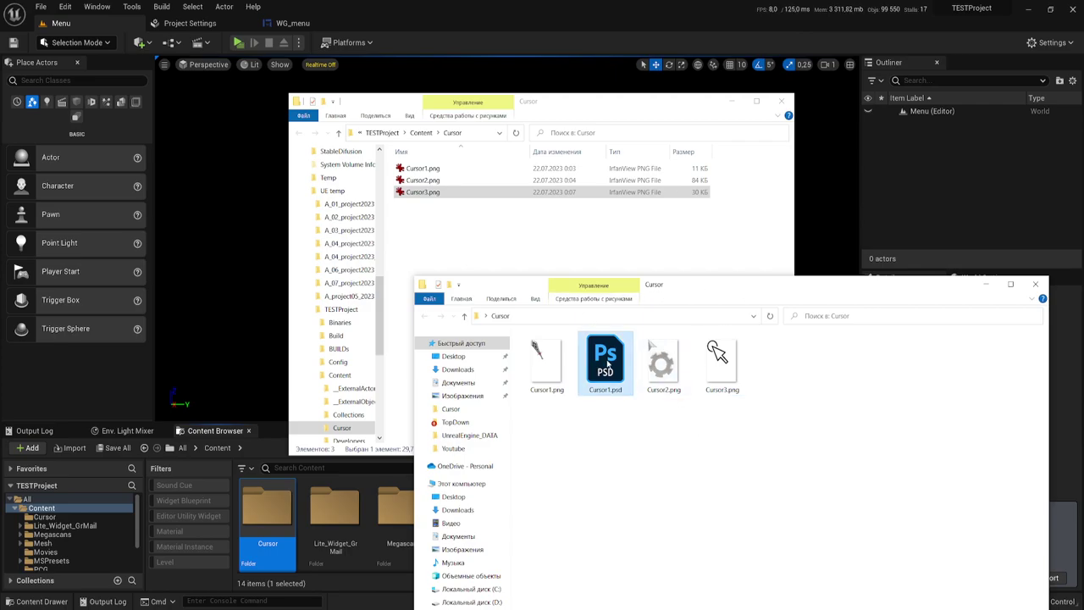
Open Cursor1.psd in Photoshop, then minimize the source Explorer window and Photoshop
double_click(587, 354)
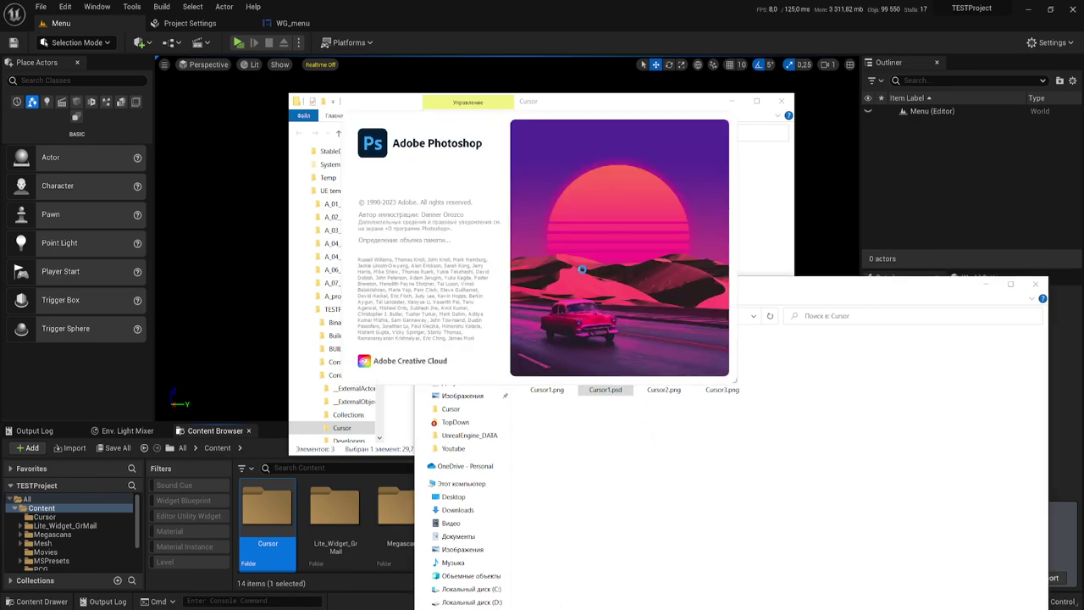
left_click(988, 285)
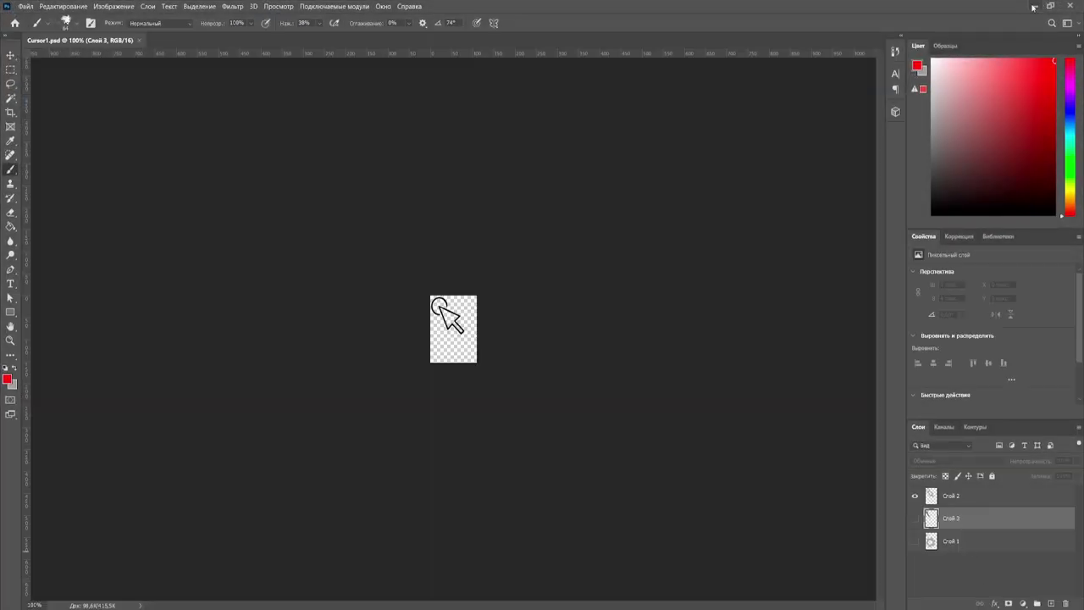
left_click(1035, 7)
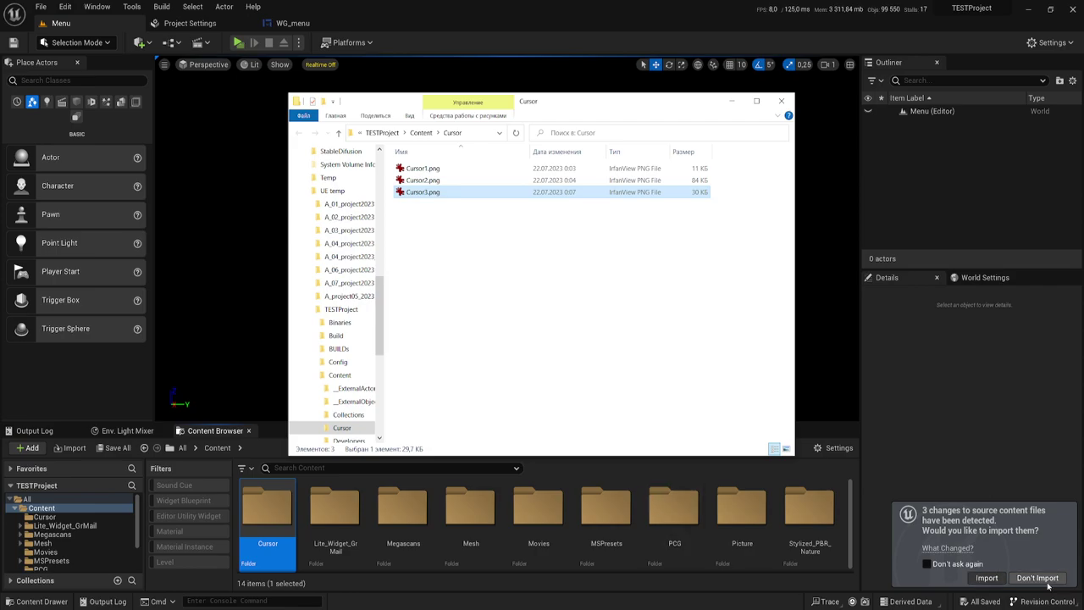
Accept the changed-source-content prompt and open the Cursor folder in the Content Browser
left_click(1000, 565)
left_click(1035, 577)
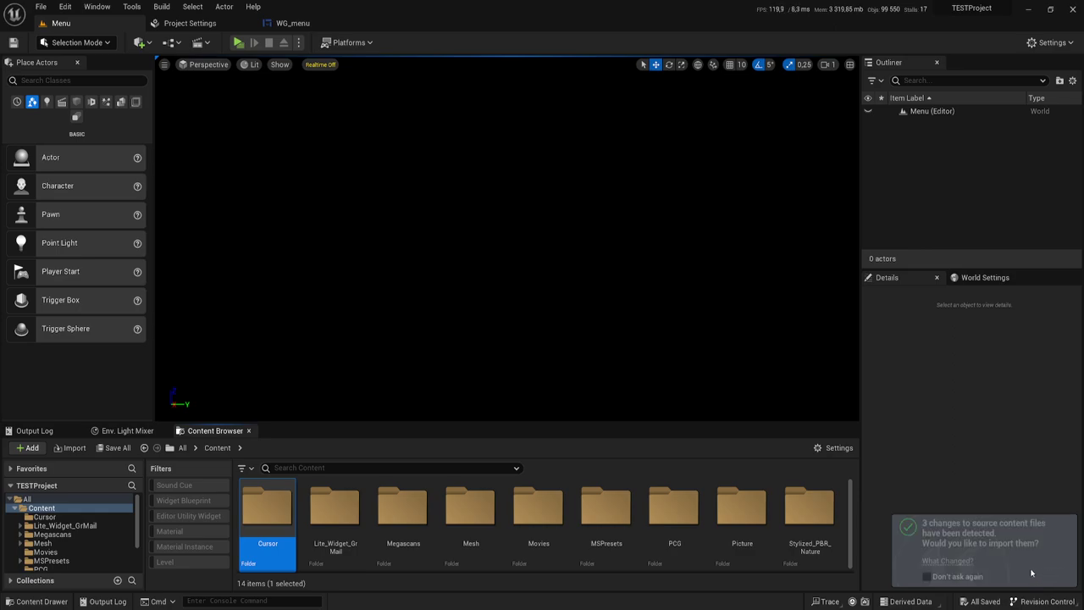
double_click(274, 507)
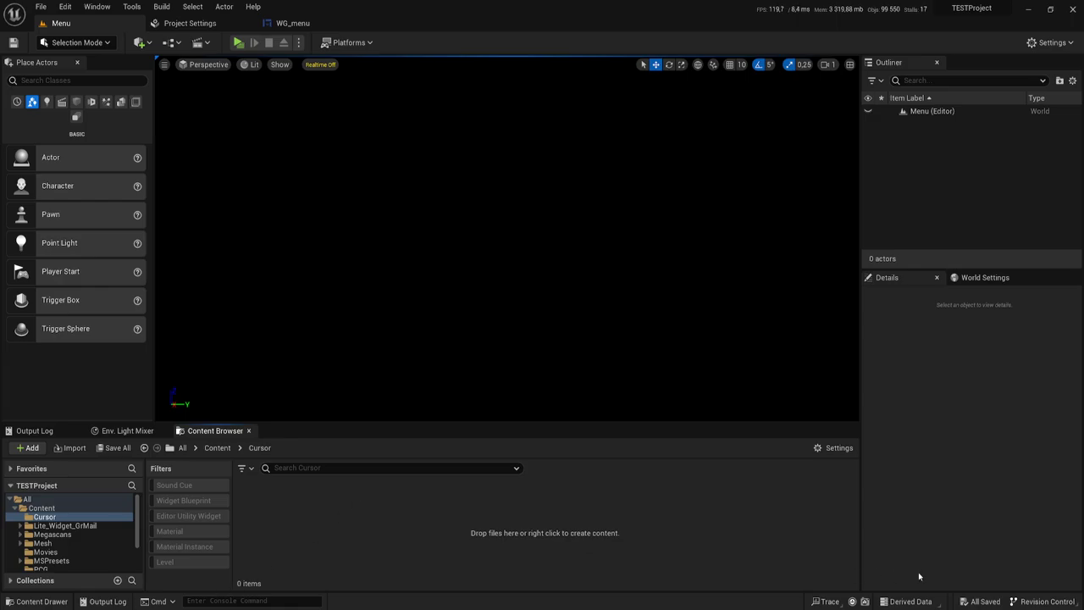
In the project's Cursor Explorer window, select and deselect the three cursor PNGs
mouse_move(144, 605)
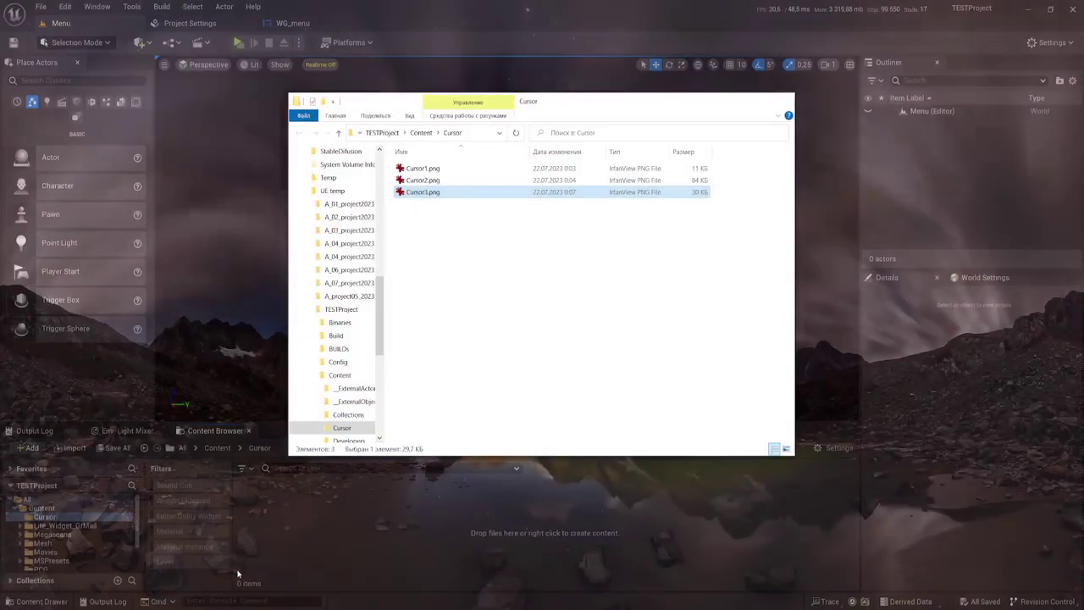
left_click(238, 568)
left_click_drag(454, 257, 421, 164)
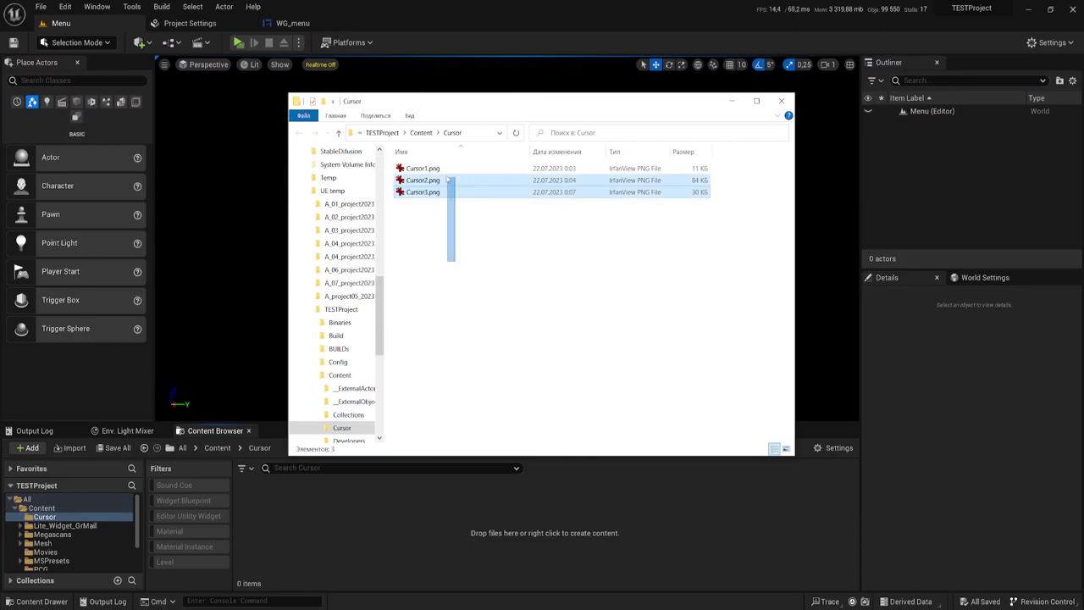
left_click(464, 220)
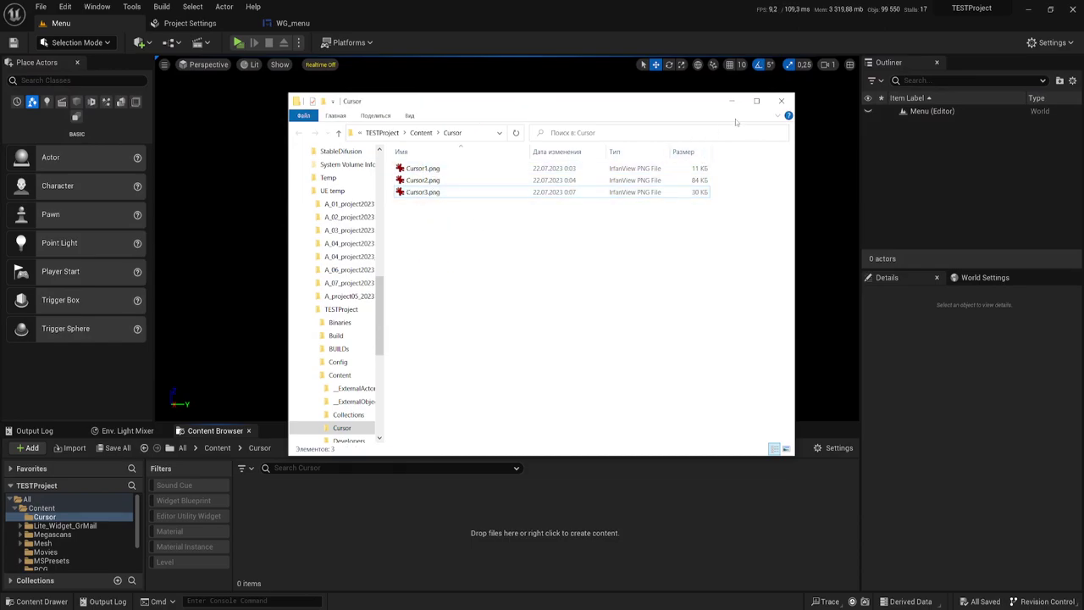
left_click_drag(421, 248, 452, 168)
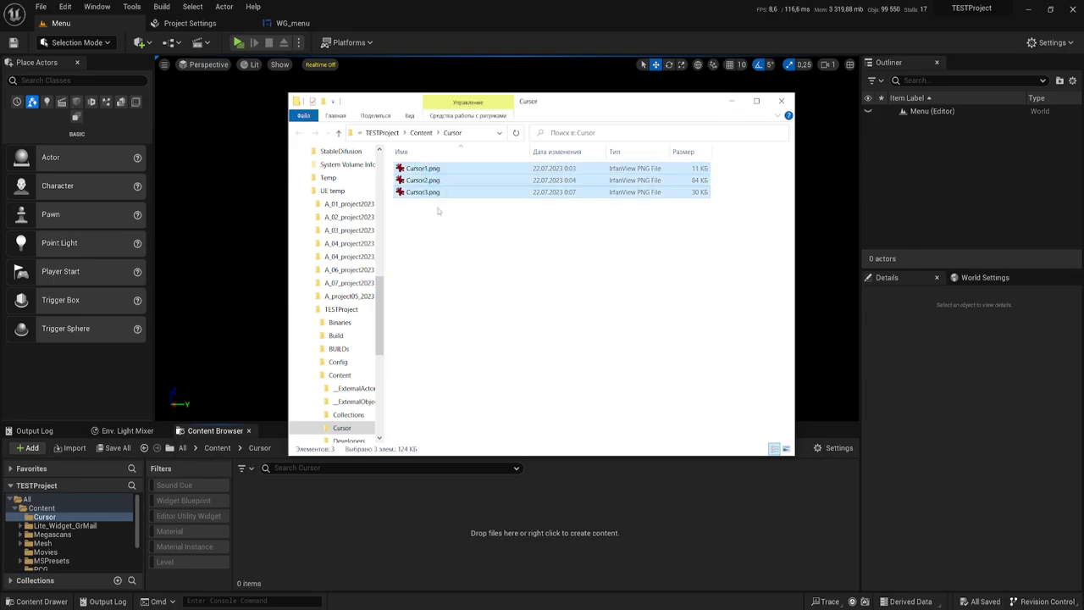
left_click(444, 234)
left_click_drag(398, 218, 474, 170)
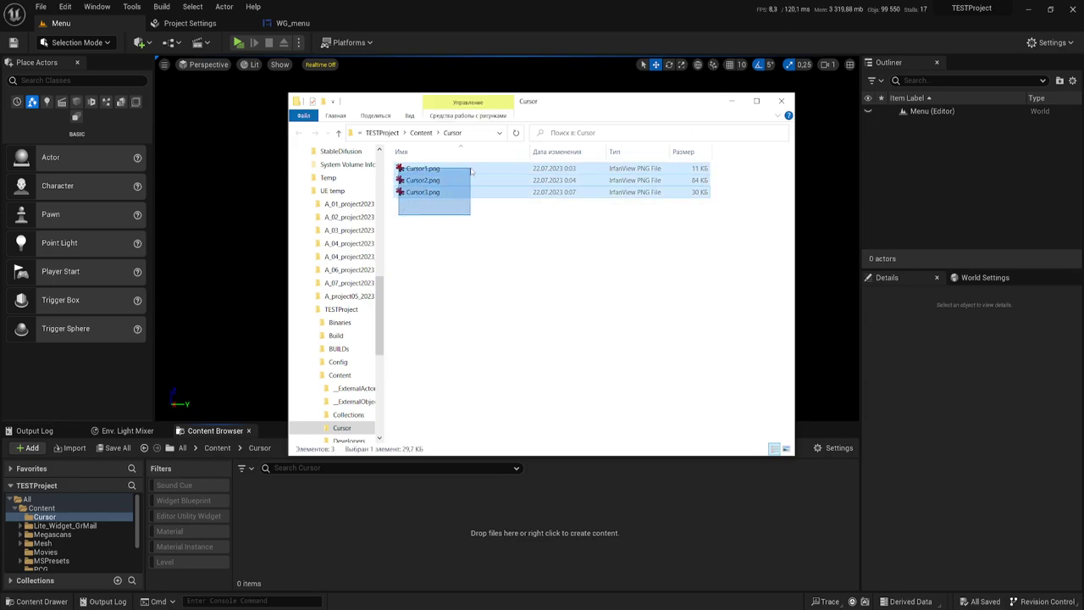
left_click(446, 237)
Copy the folder name 'Cursor' from Explorer's address bar
left_click(477, 135)
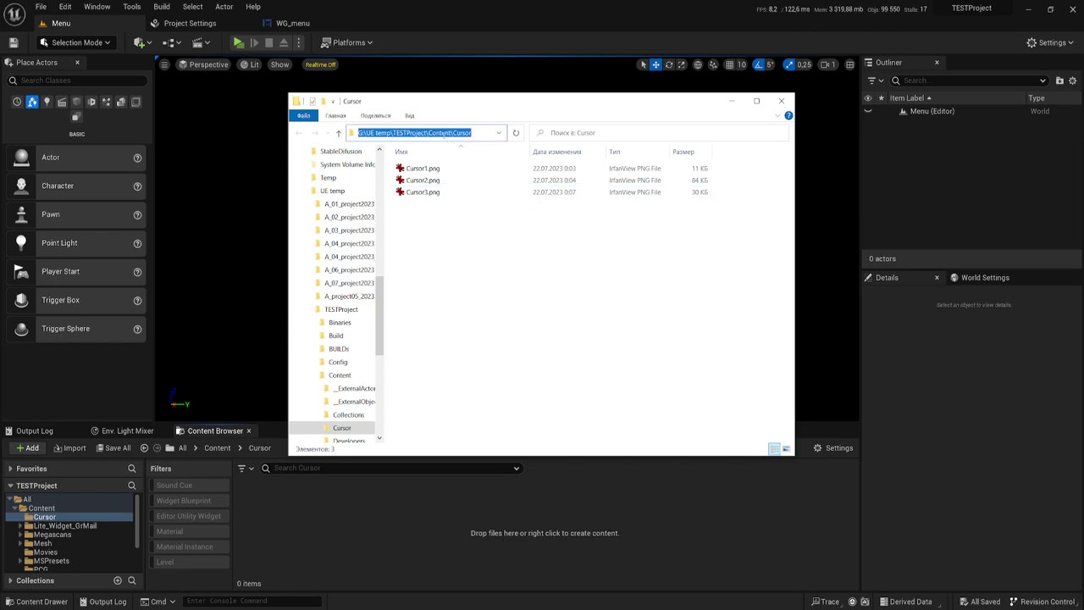
left_click(477, 131)
key("shift+Left")
key("shift+Left")
key("shift+Left")
key("shift+Left")
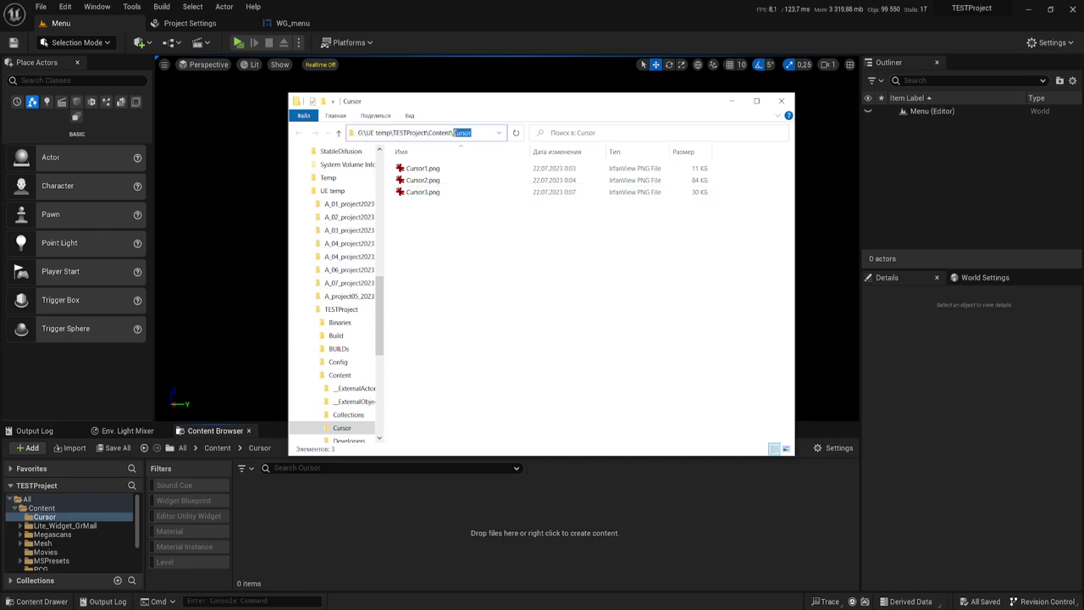
right_click(457, 133)
left_click(478, 163)
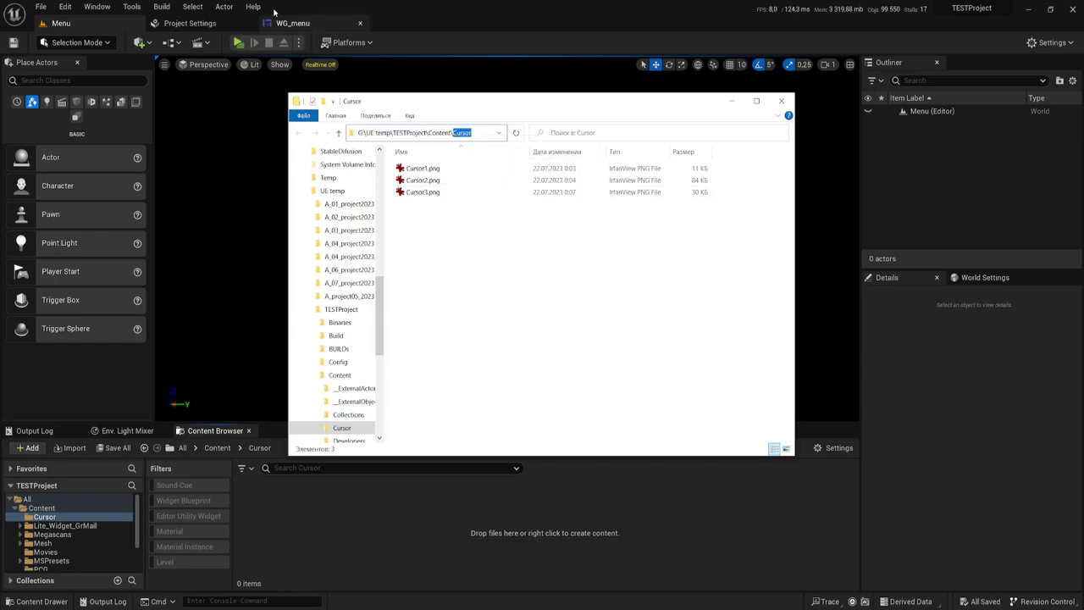
left_click(188, 23)
Paste 'Cursor' into the Default hardware cursor's Cursor Path field
left_click(573, 199)
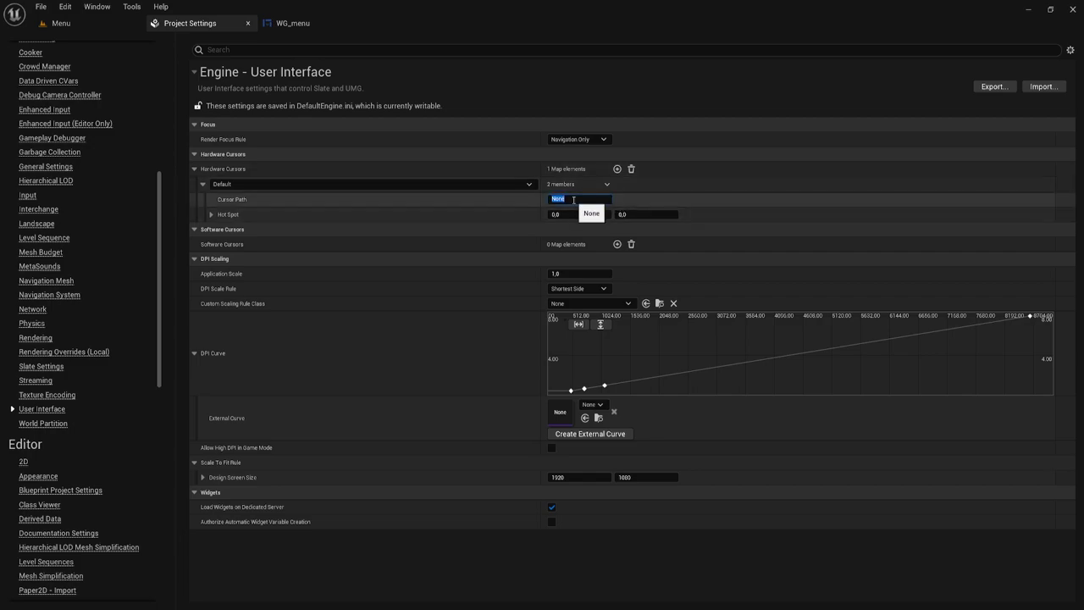
key("ctrl+v")
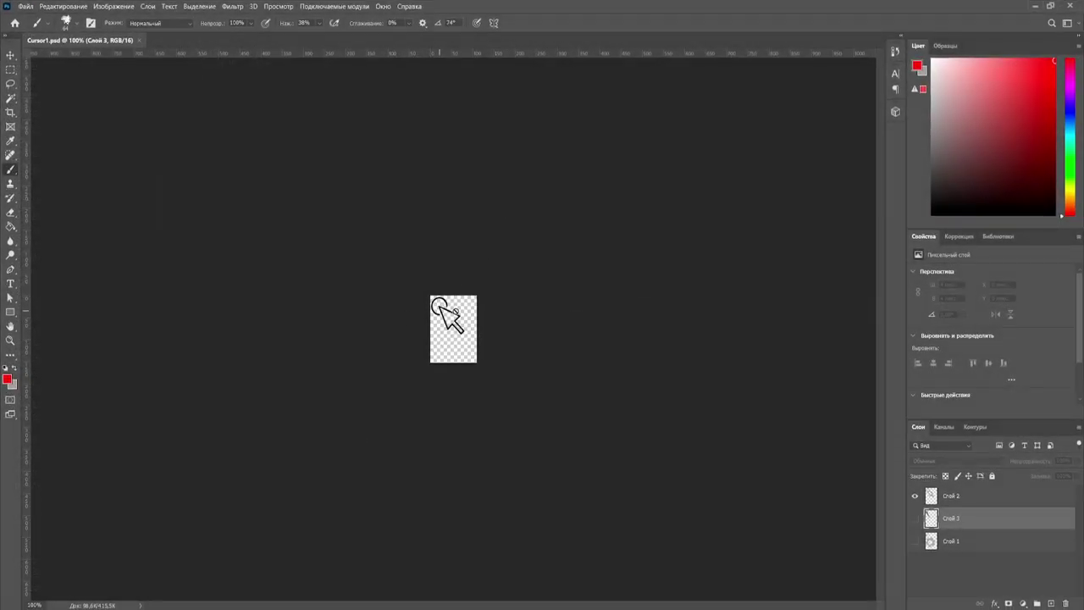
Add a new empty layer, Слой 4, above Слой 2 in Cursor1.psd
scroll(440, 333, "up", 3, "alt")
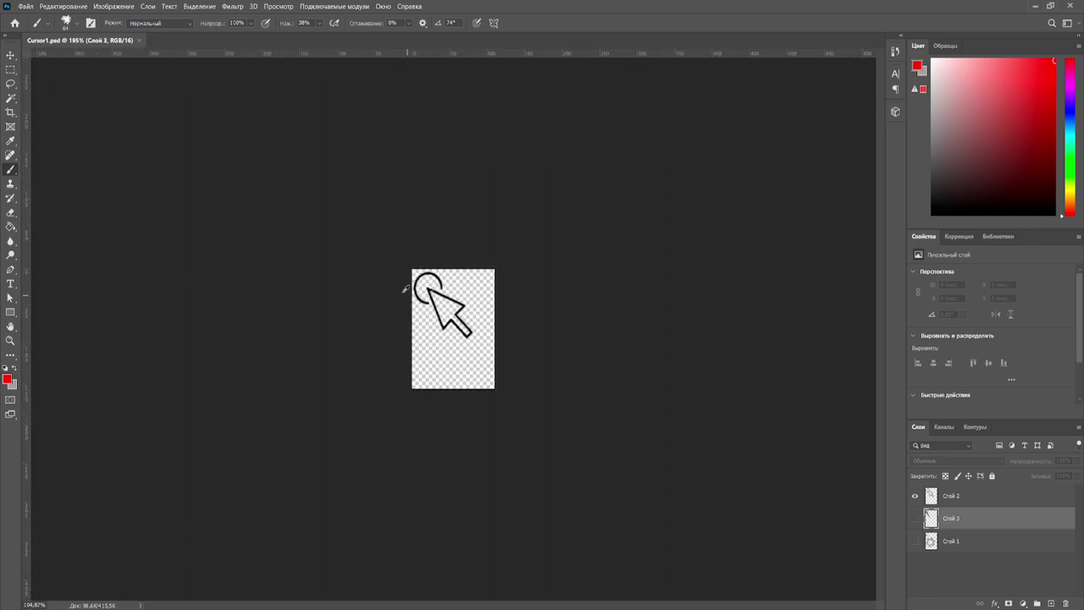
scroll(404, 291, "up", 5, "alt")
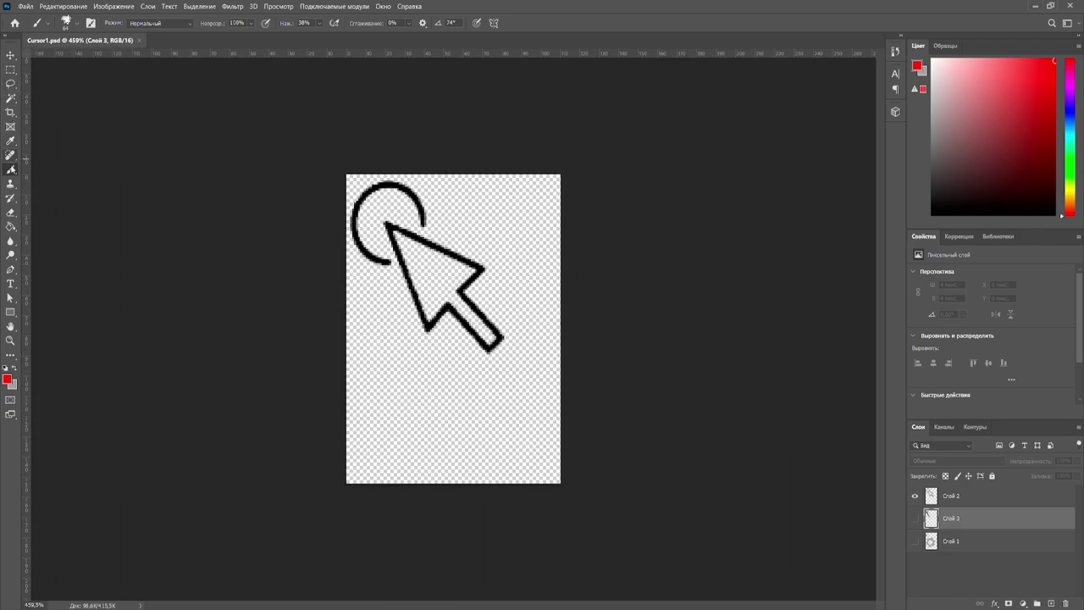
right_click(10, 169)
left_click(50, 169)
left_click(979, 498)
left_click(1054, 607)
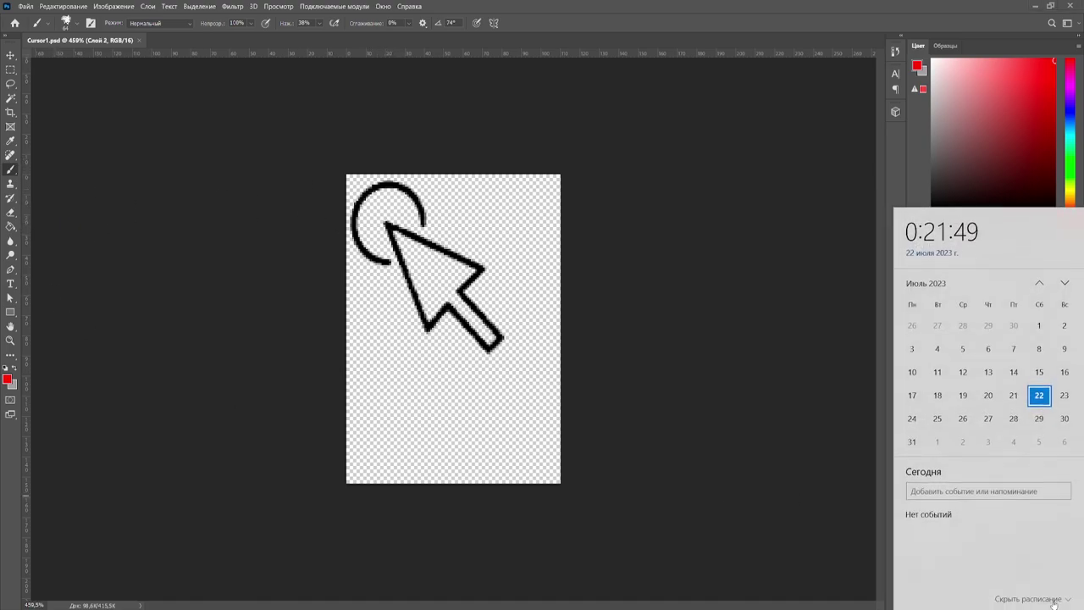
key("Escape")
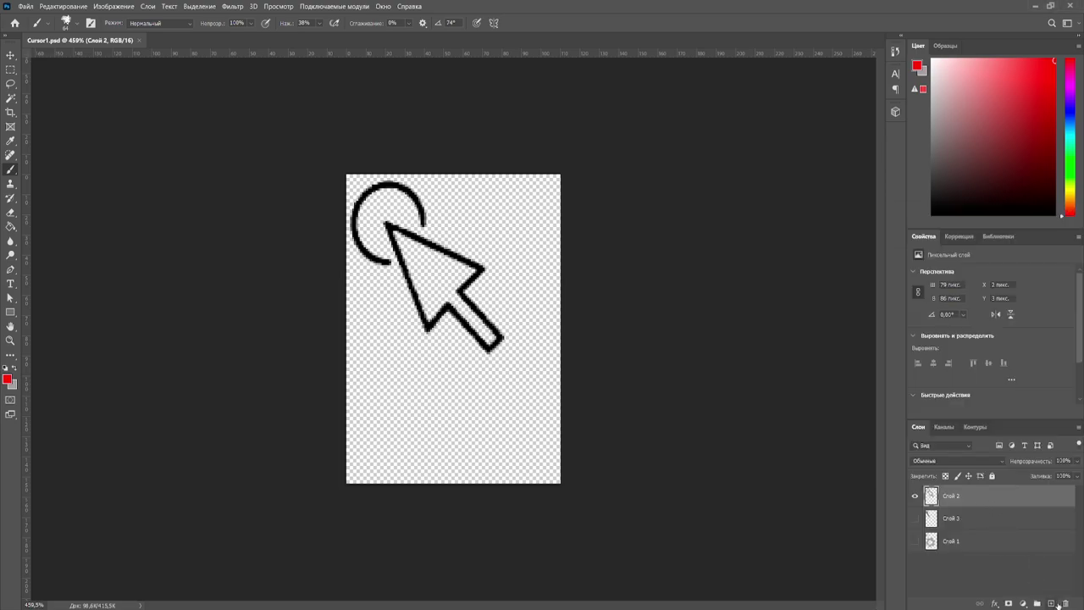
left_click(1051, 603)
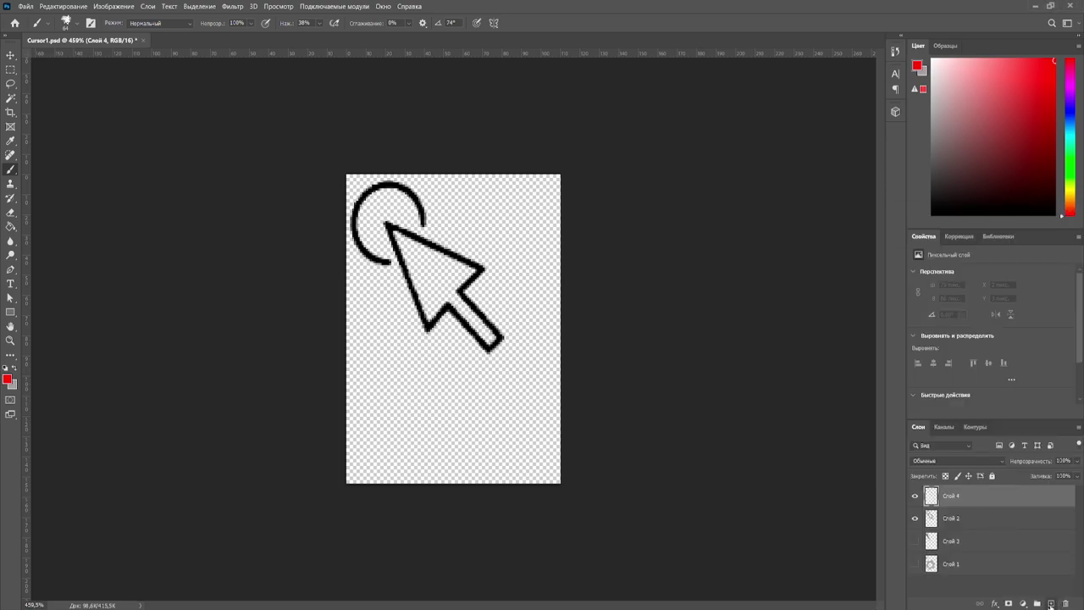
Switch the brush tool group to the Pencil Tool
right_click(12, 170)
left_click(59, 169)
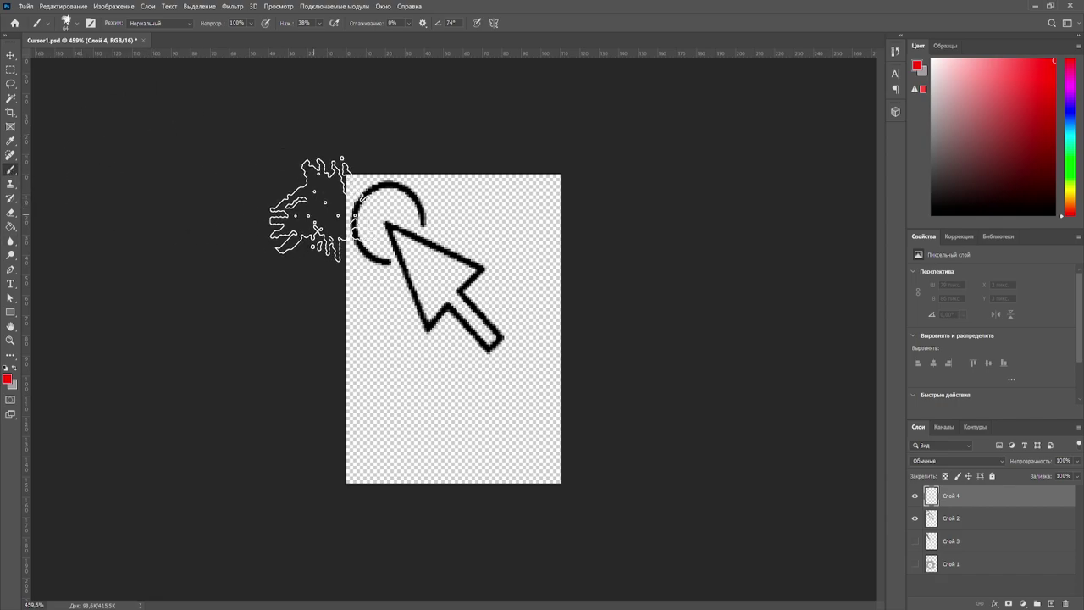
right_click(12, 170)
left_click(84, 179)
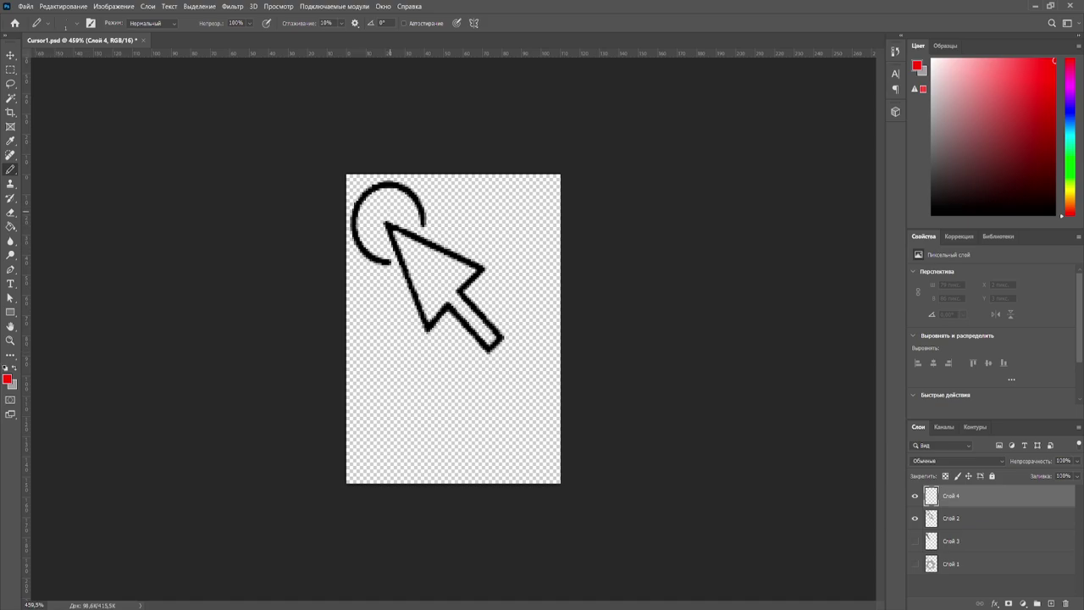
Mark the cursor's hot spot and the canvas's top-left corner in red on Слой 4
left_click_drag(387, 217, 390, 218)
left_click(350, 178)
mouse_move(351, 177)
left_mouse_down()
mouse_move(383, 176)
mouse_move(384, 222)
left_mouse_up()
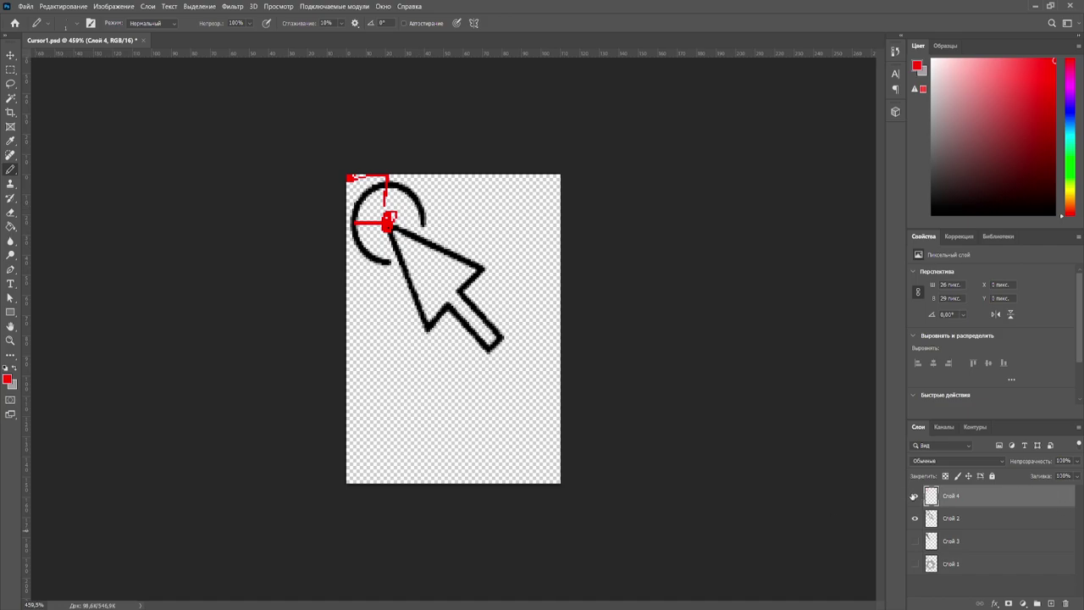
Hide Слой 4 and Слой 2, and show the sword layer Слой 3
left_click(915, 495)
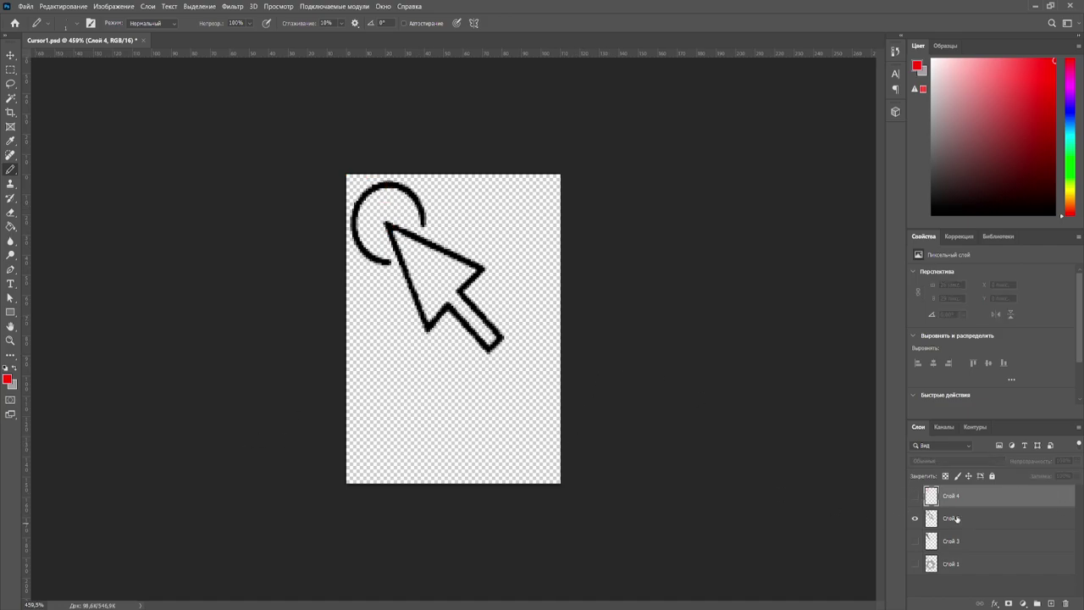
left_click(915, 517)
left_click(914, 540)
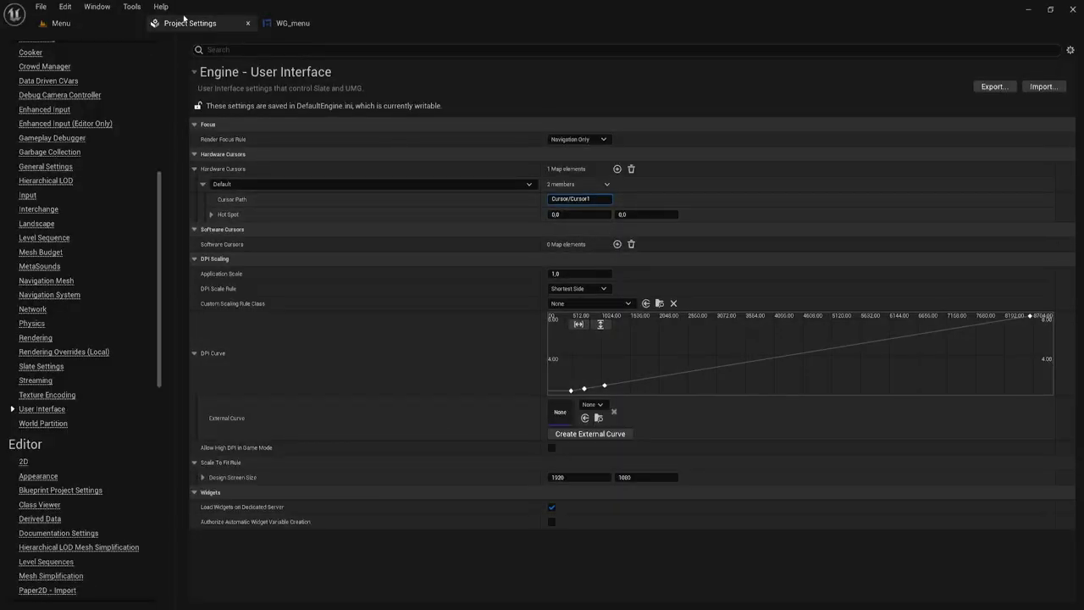
left_click(87, 26)
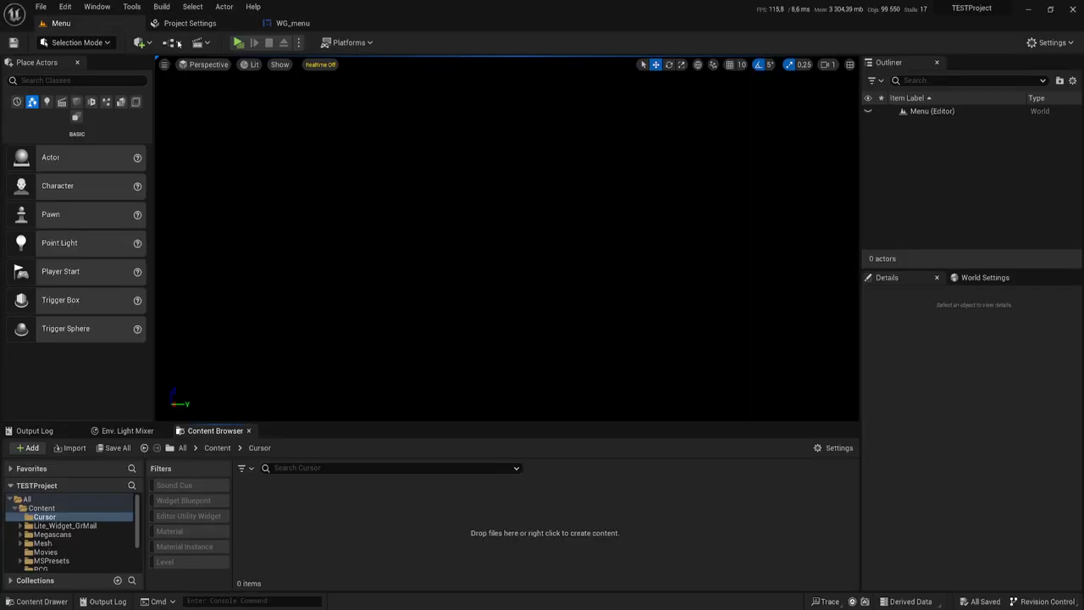
left_click(238, 43)
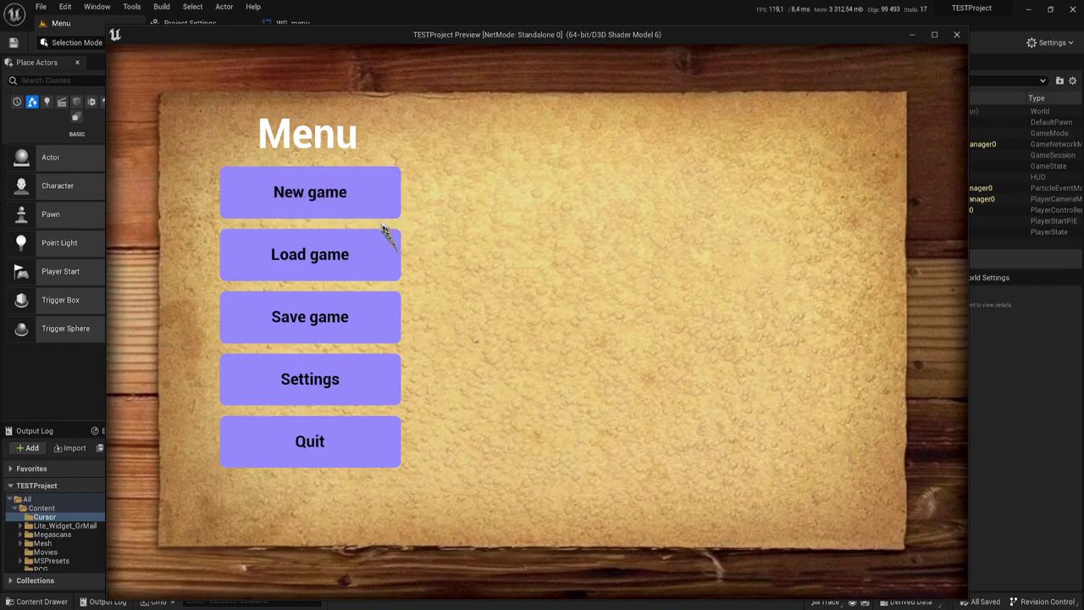
key("Escape")
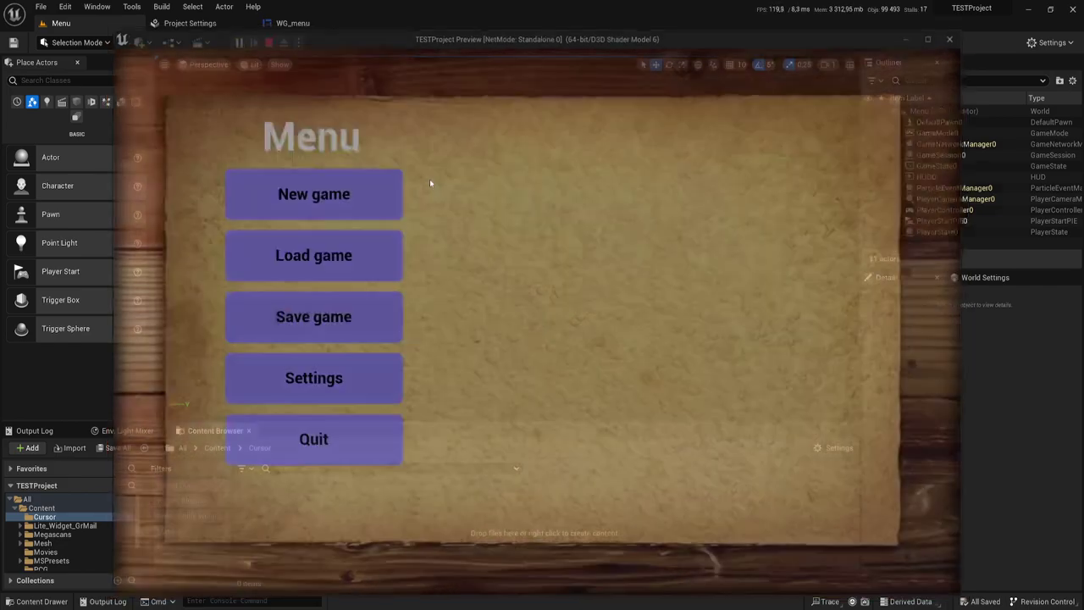
Change the default hardware cursor path to Cursor/Cursor3
left_click(190, 23)
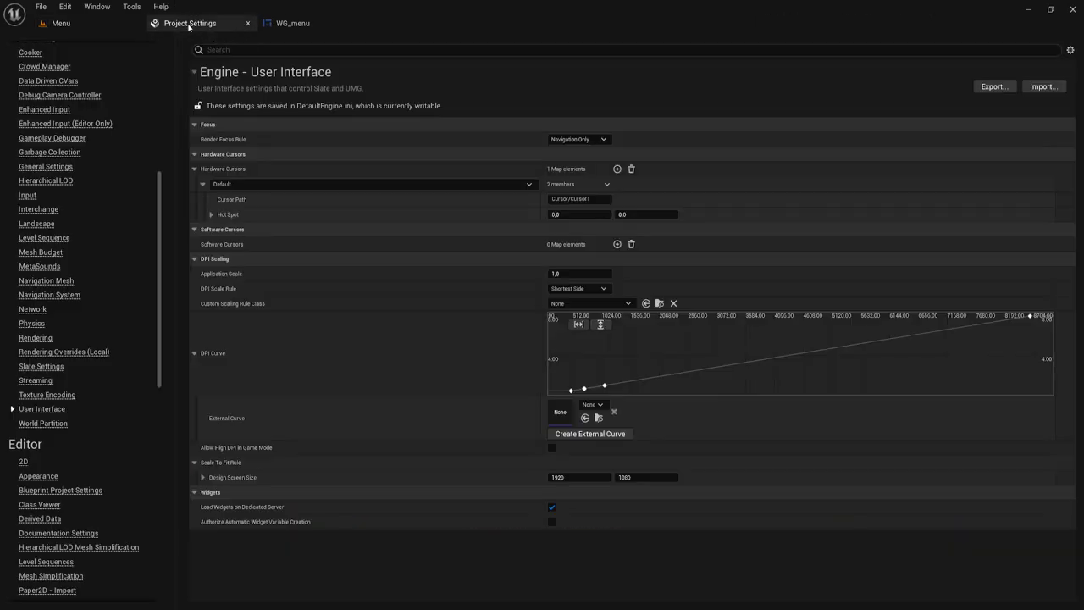
left_click(603, 200)
left_click(605, 199)
type("3")
Test the new cursor in a game preview of the Menu level, then return to the User Interface settings
left_click(104, 25)
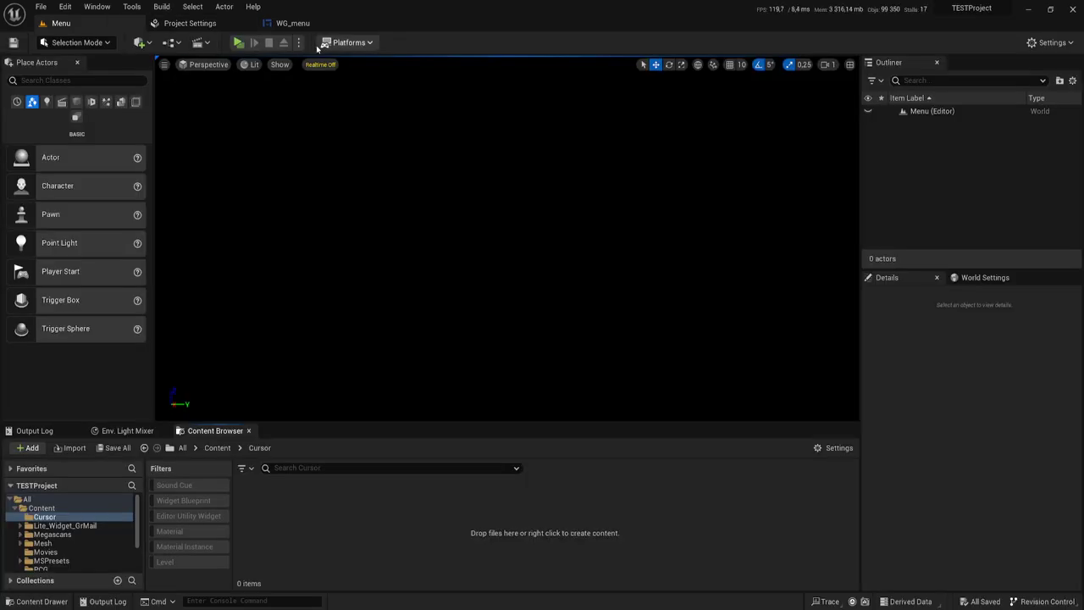
left_click(238, 43)
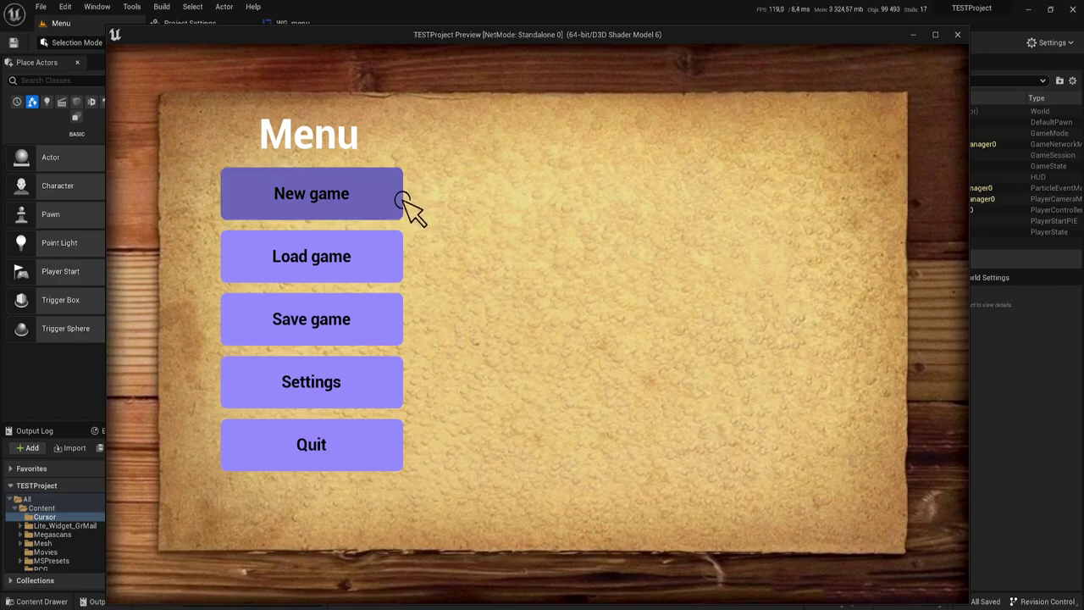
key("Escape")
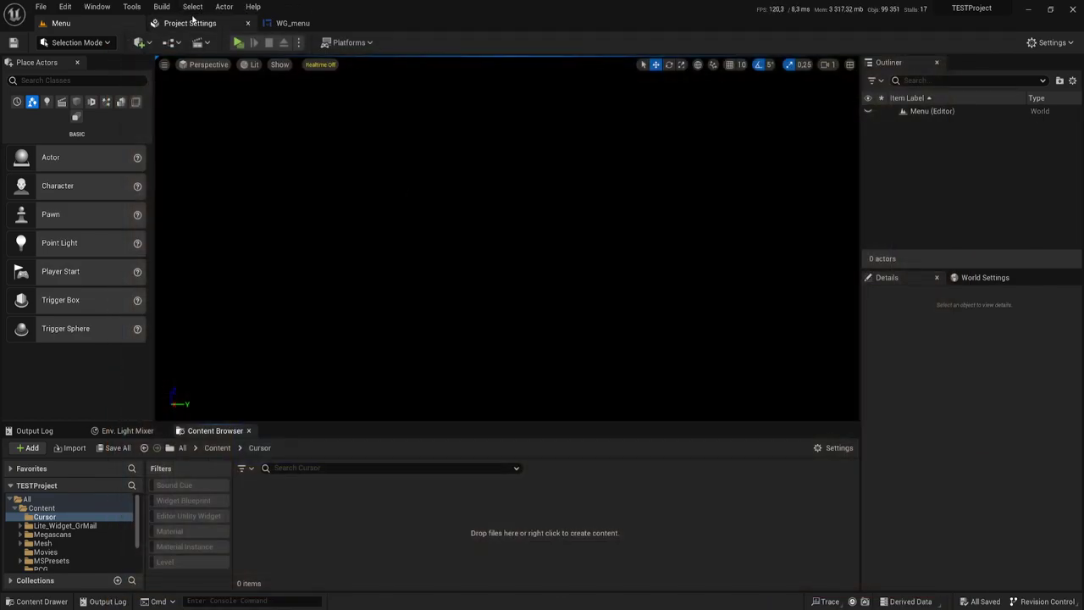
left_click(189, 23)
Set the default cursor's hot spot X and Y values to 0.19, 0.33
left_click(578, 212)
type("0.19")
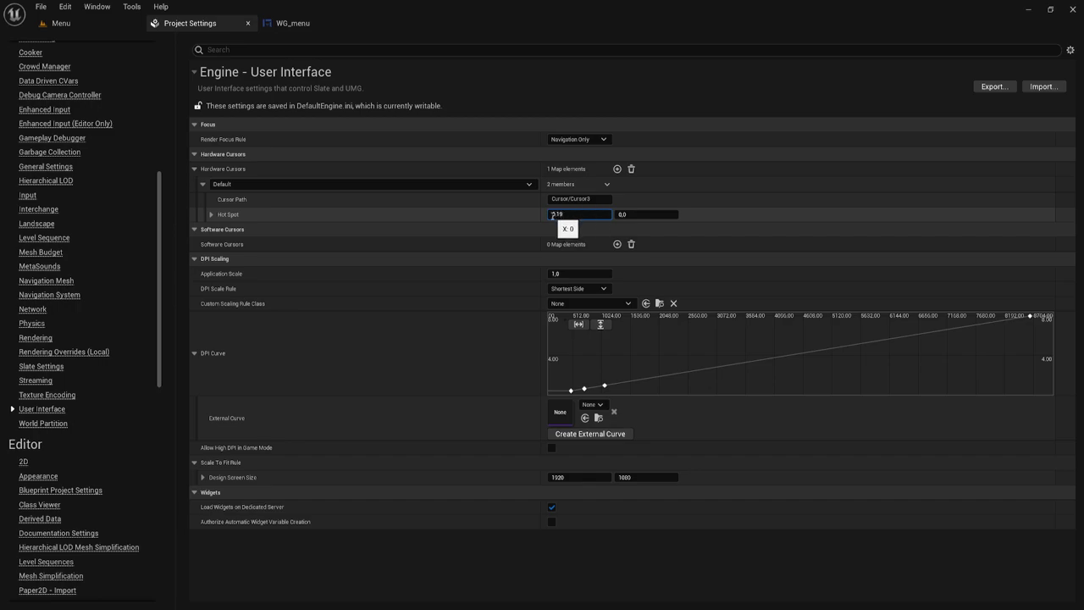
left_click(633, 213)
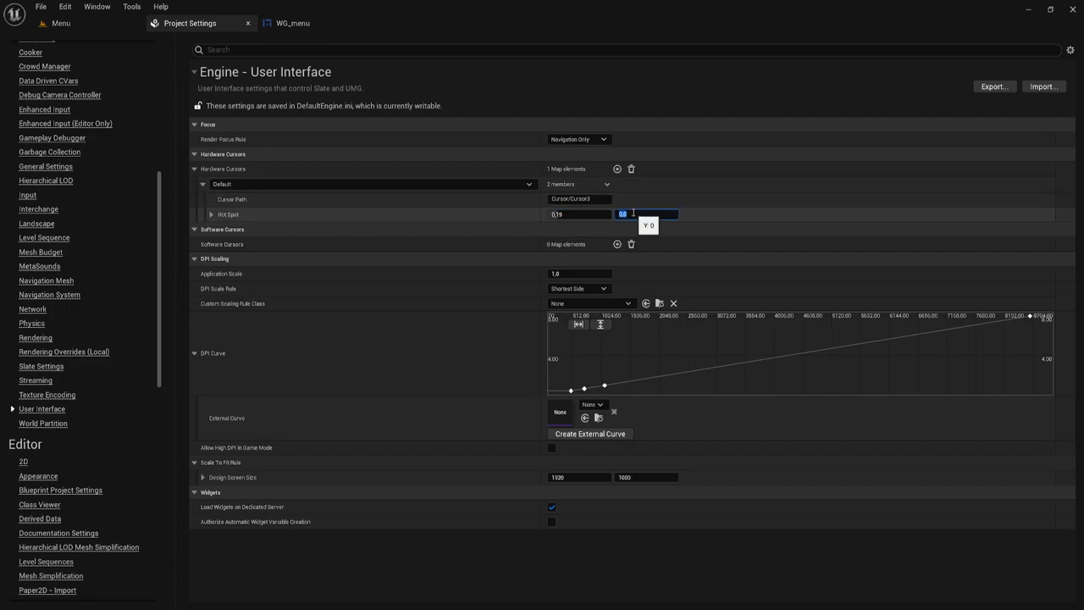
type("0.19")
key("Return")
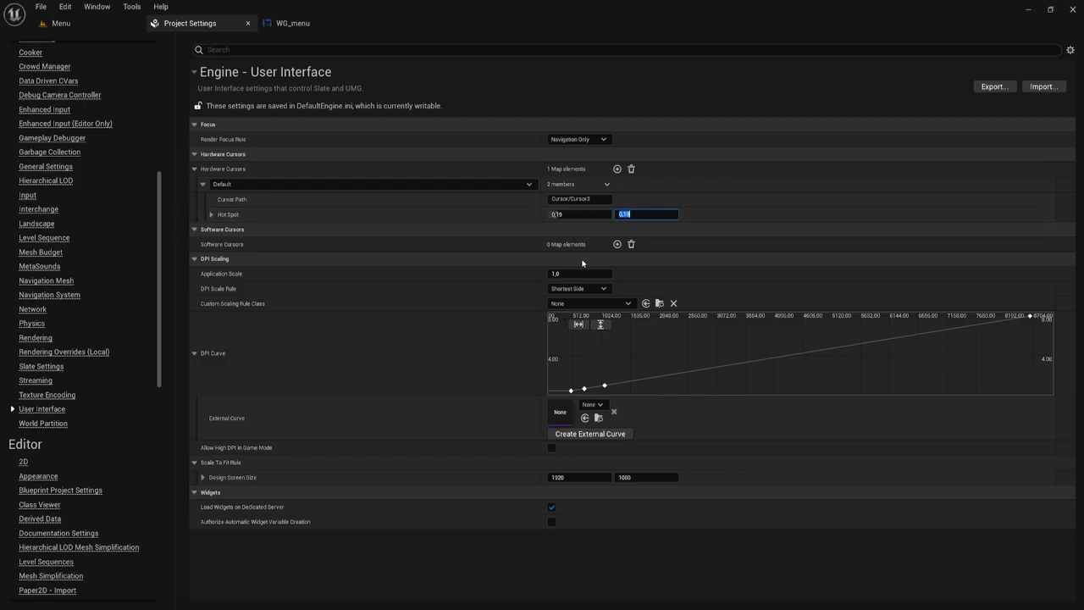
Check the new hot spot in a Menu game preview, then reopen the User Interface settings
left_click(55, 23)
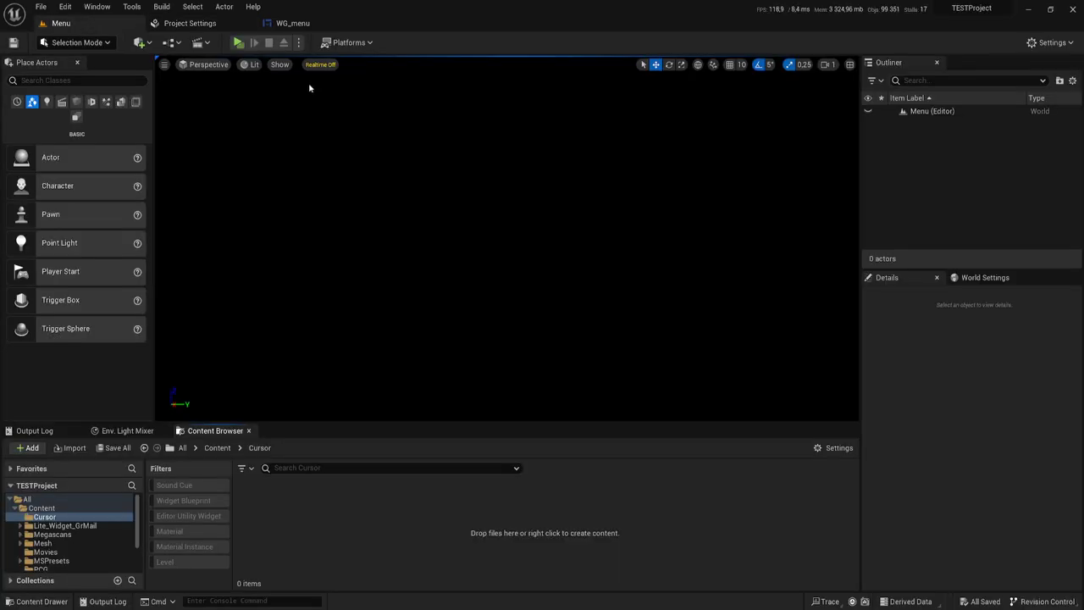
left_click(237, 42)
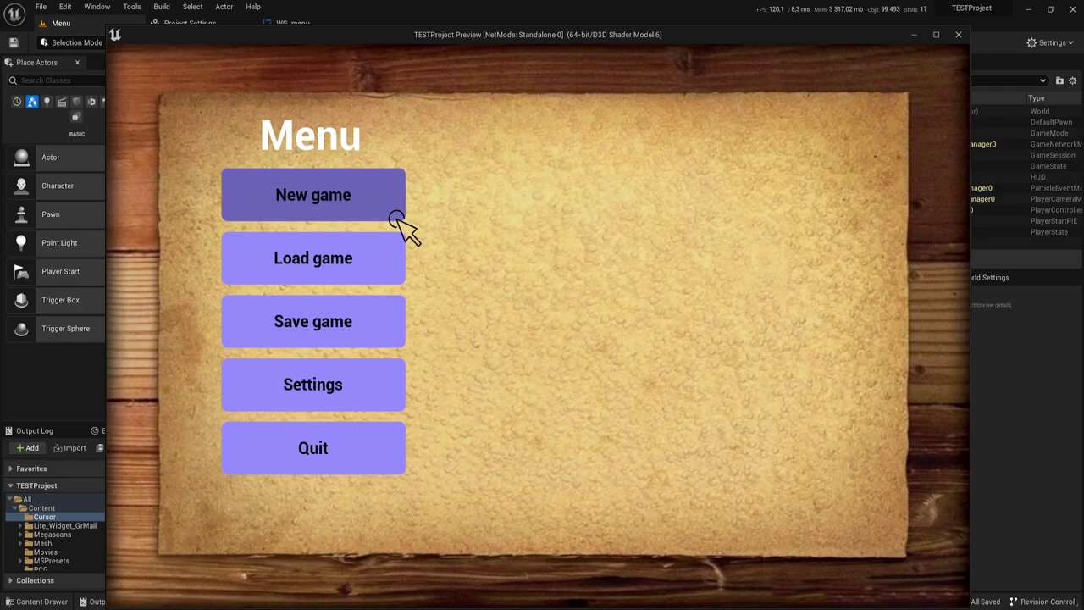
key("Escape")
left_click(226, 24)
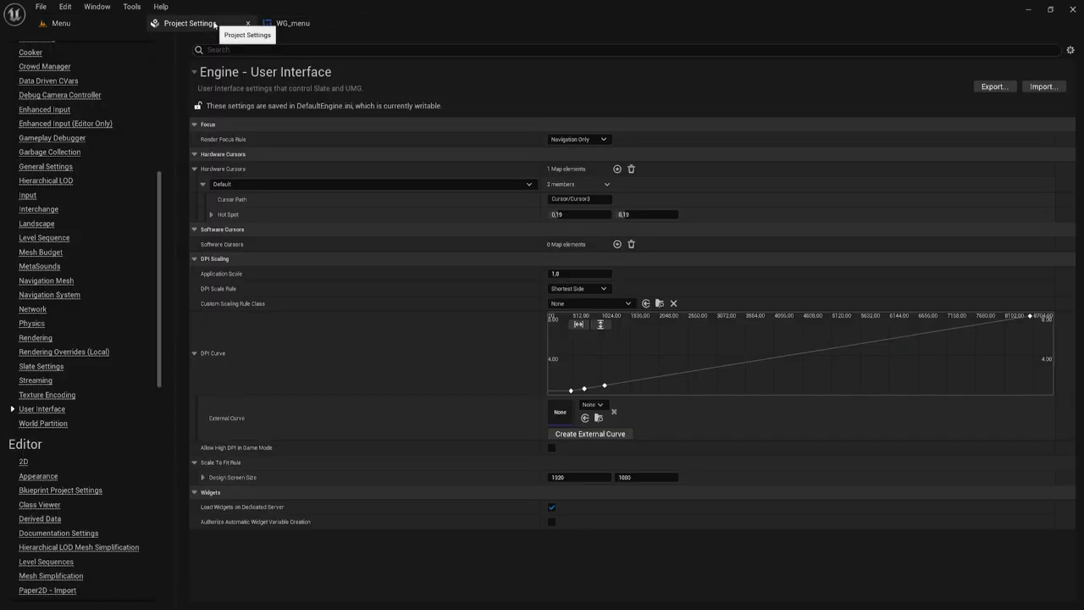
Change the hot spot Y to 0.21 and test it in a Menu game preview
left_click(639, 214)
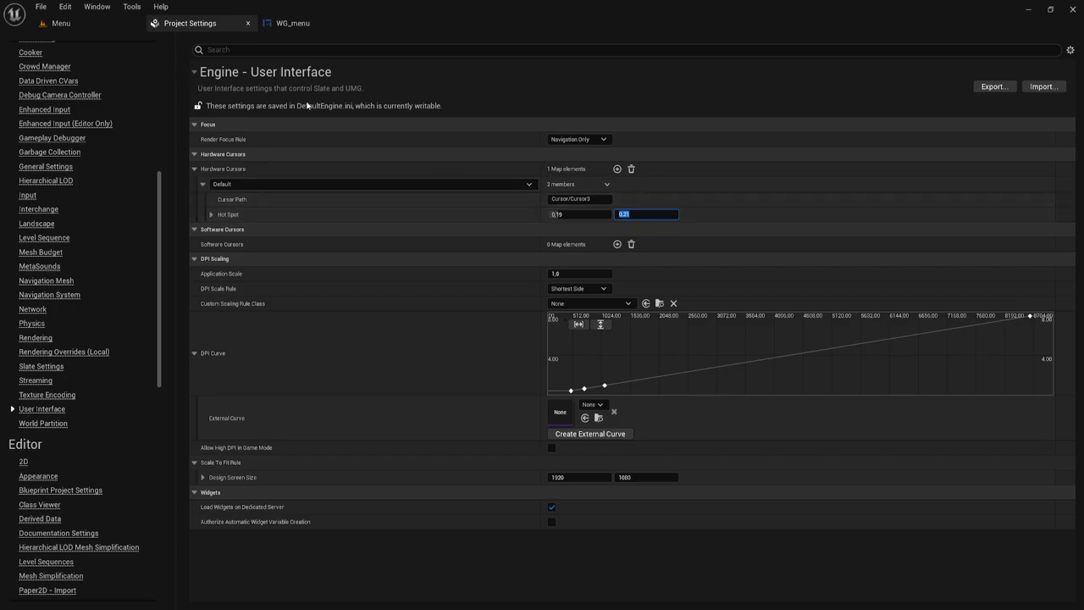
left_click(50, 23)
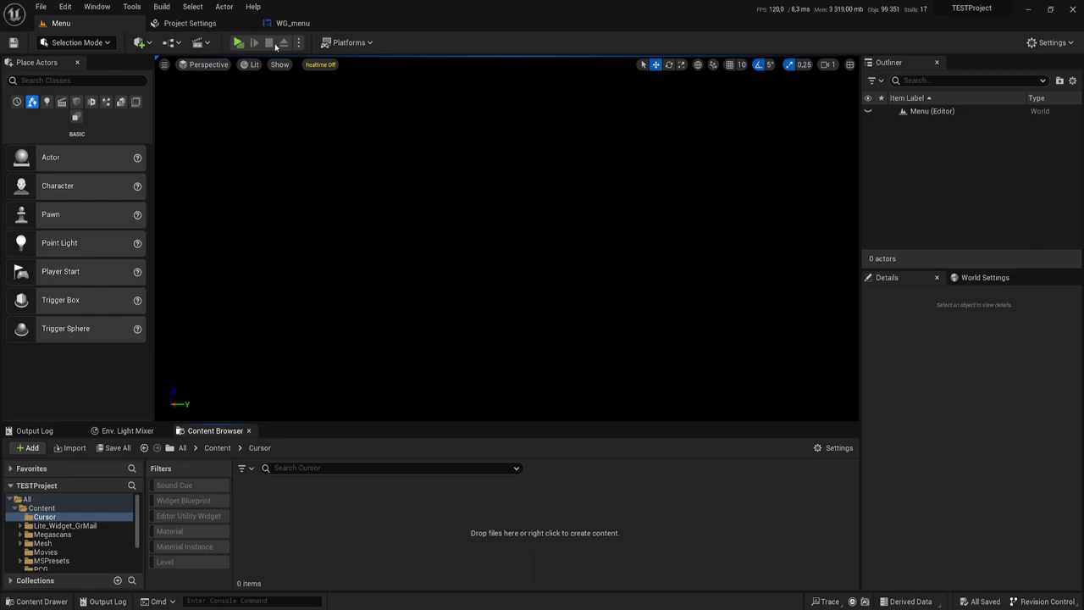
left_click(238, 43)
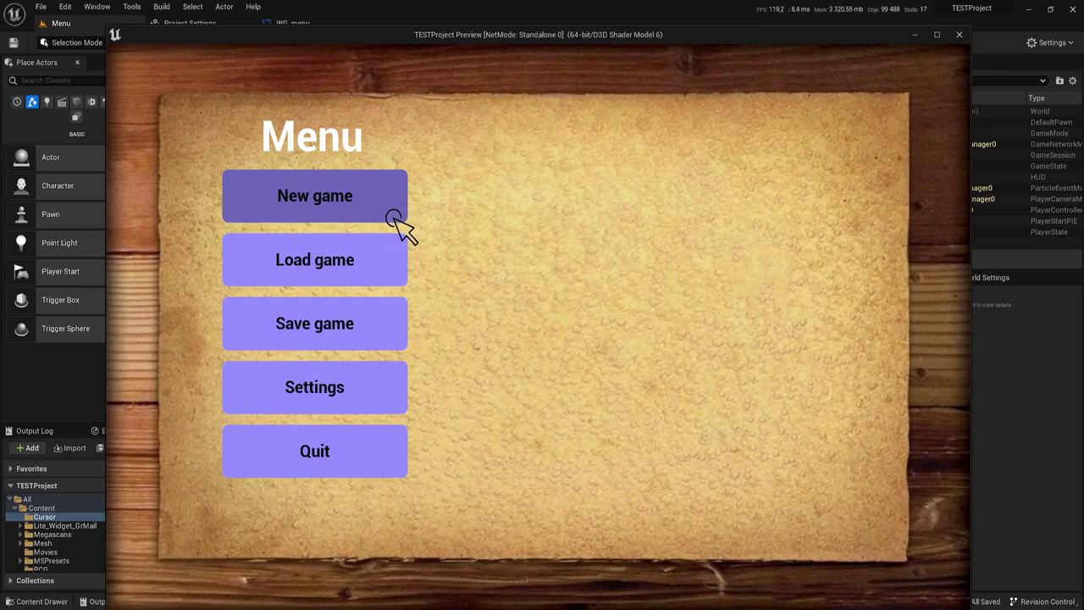
key("Escape")
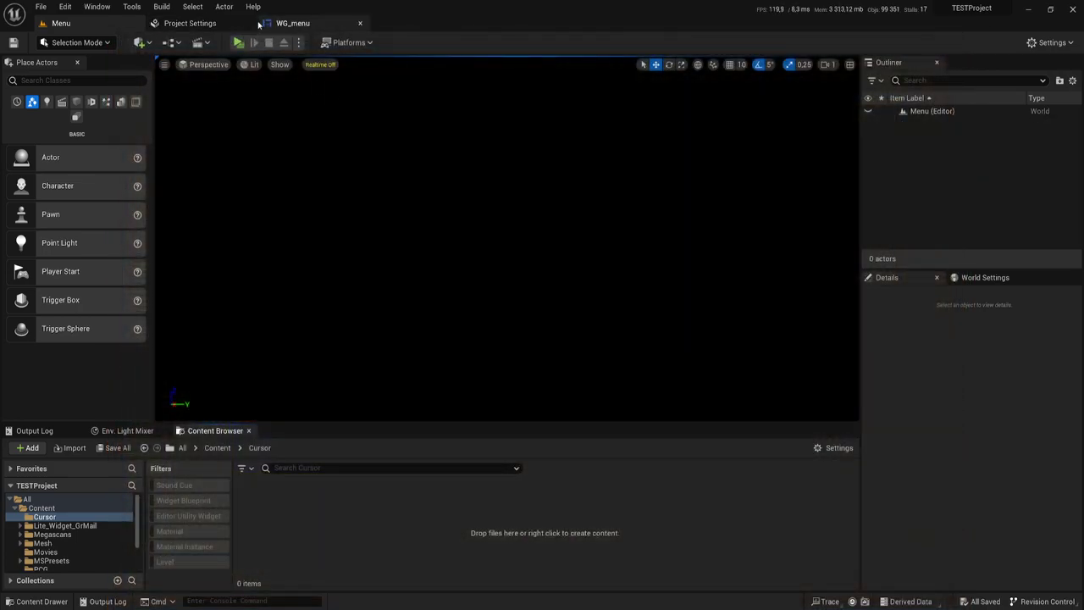
left_click(220, 26)
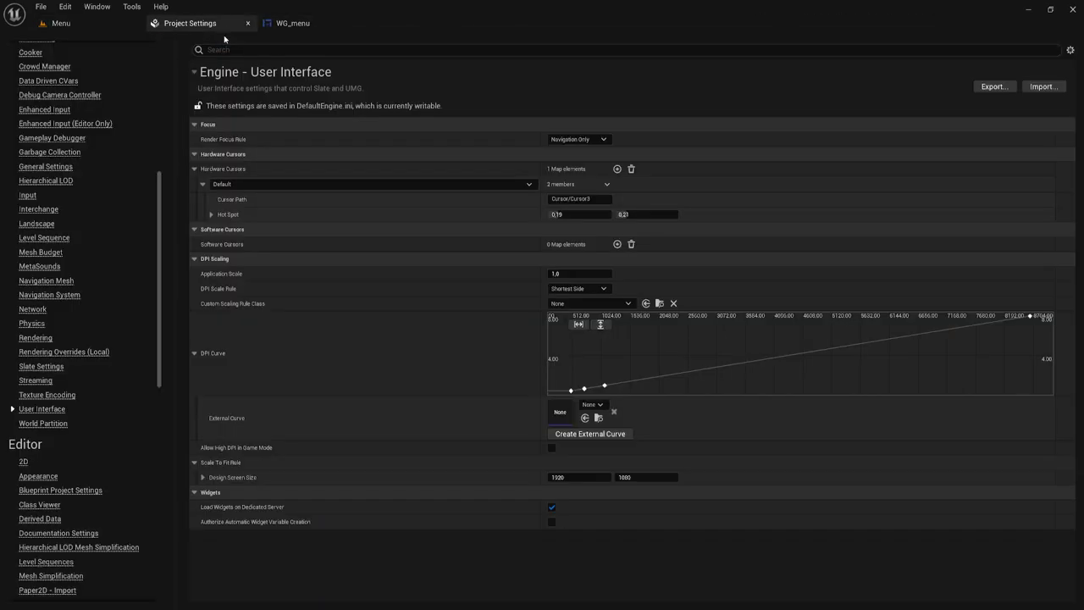
Set the hot spot Y to 0.2 and retest the cursor in the standalone preview
left_click(648, 213)
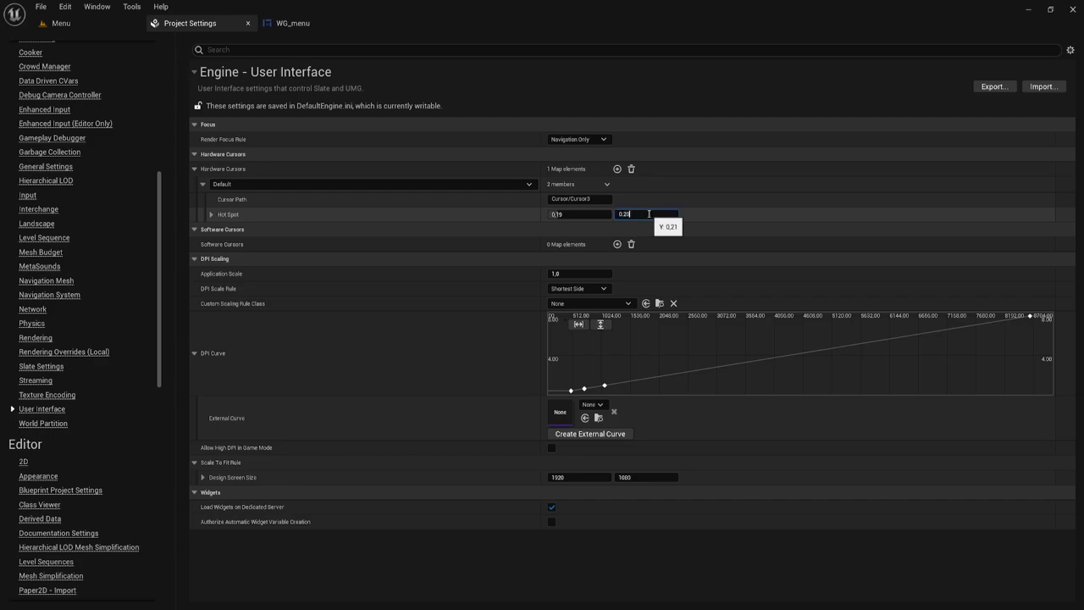
key("Return")
left_click(77, 23)
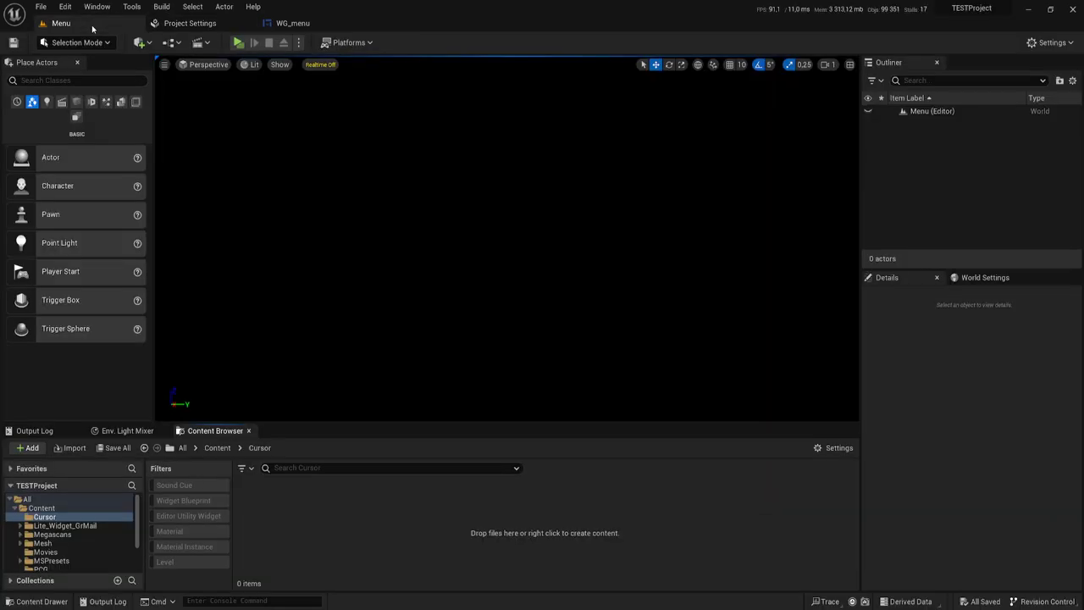
left_click(237, 43)
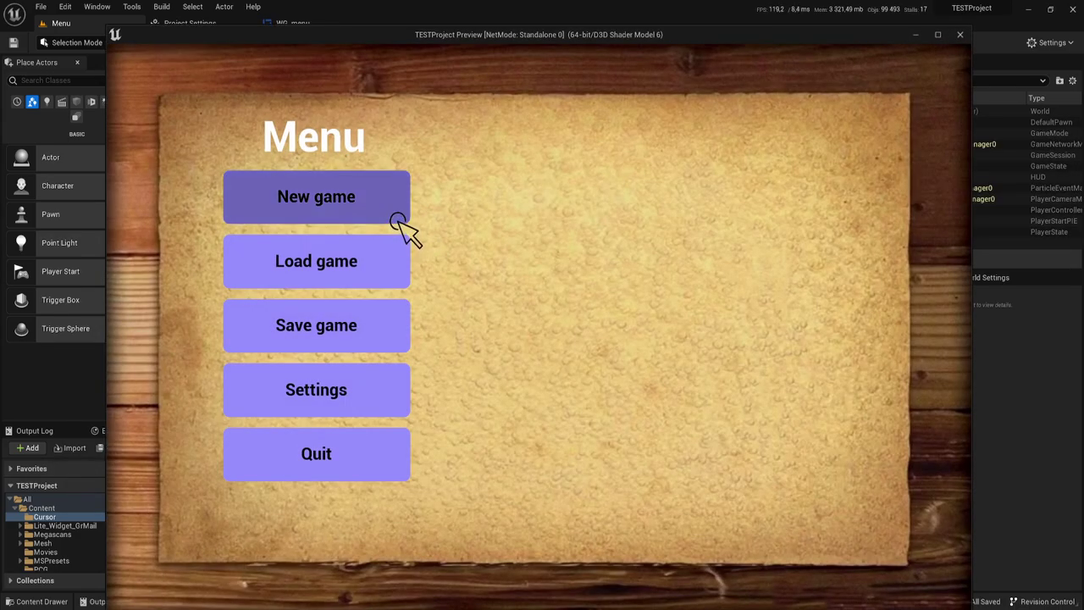
key("Escape")
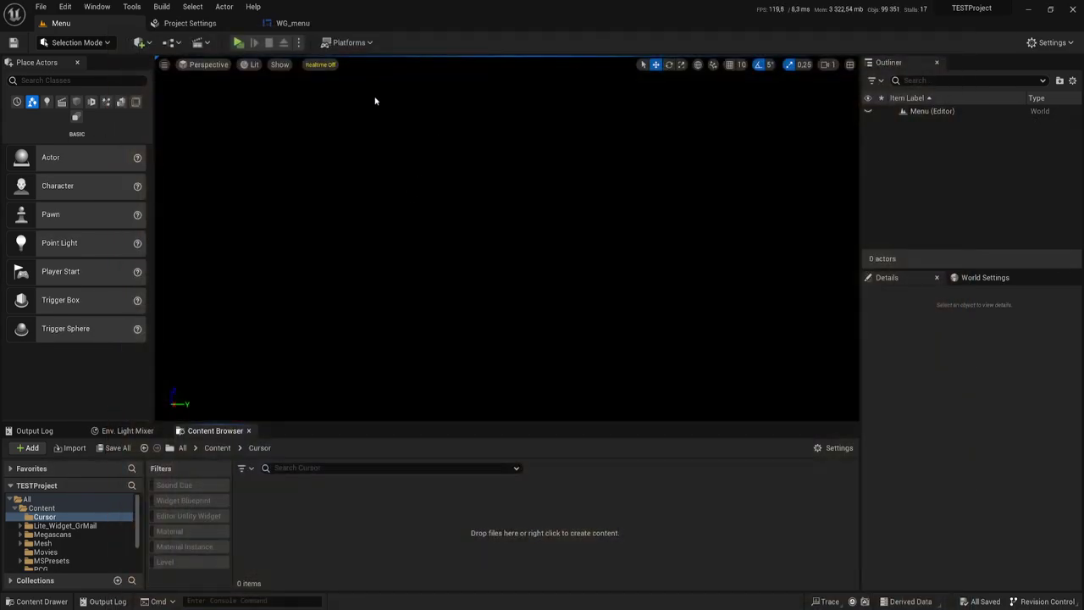
Lower the default cursor hot spot Y to 0.17 and check it in another Menu preview
left_click(189, 23)
left_click(636, 216)
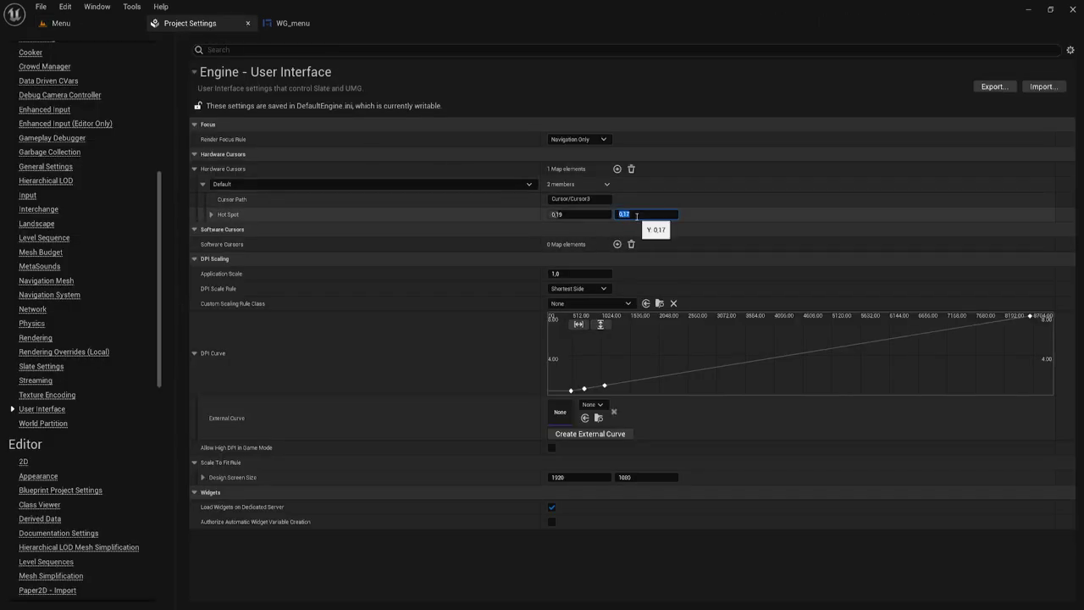
left_click(61, 23)
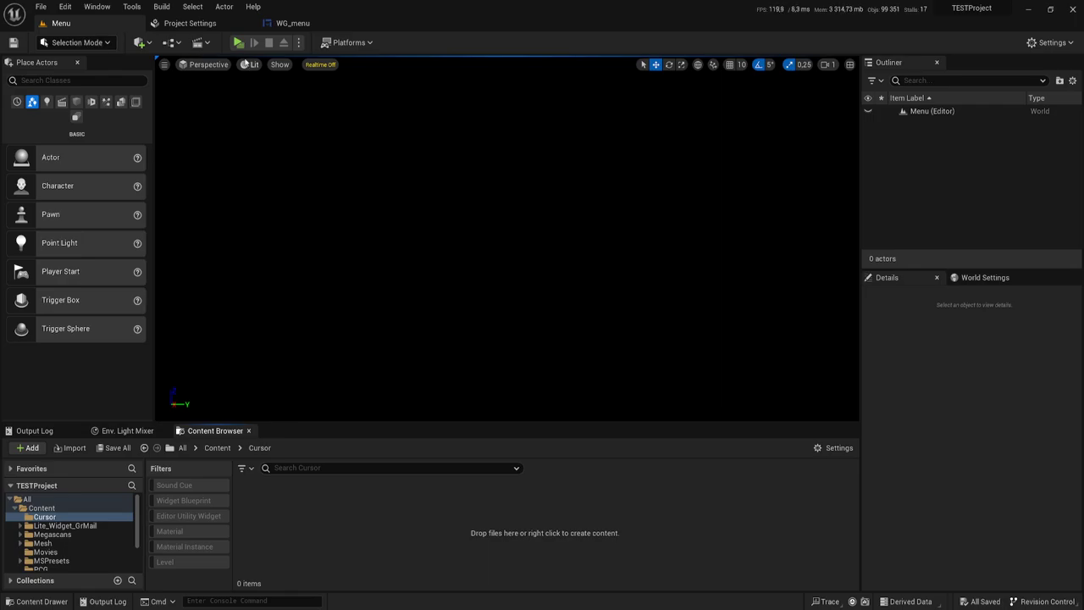
left_click(239, 43)
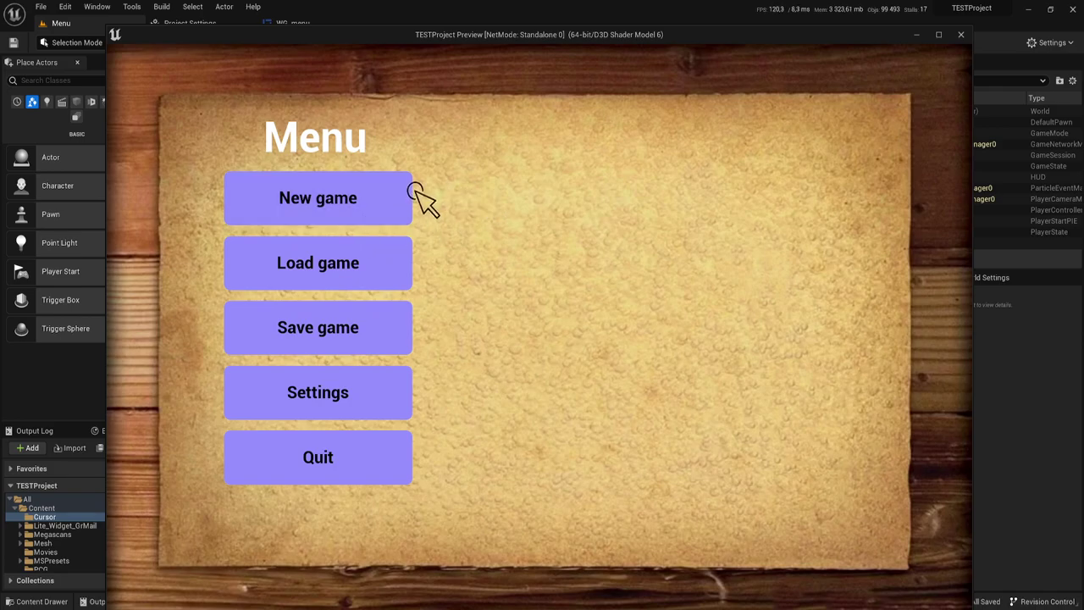
key("Escape")
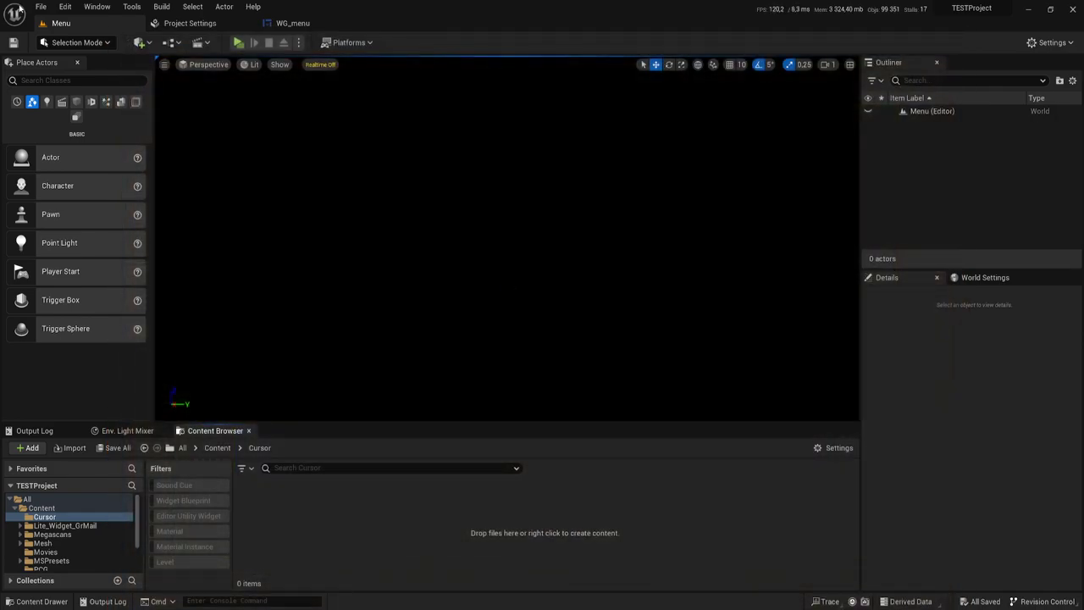
left_click(185, 23)
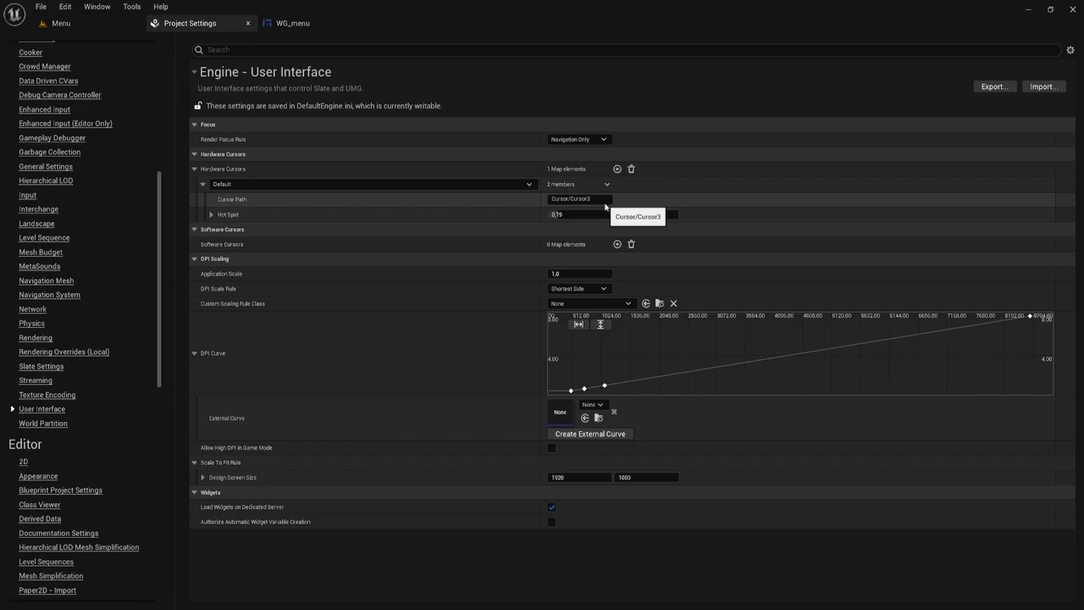
Open the Project > Packaging settings page
scroll(102, 194, "up", 3)
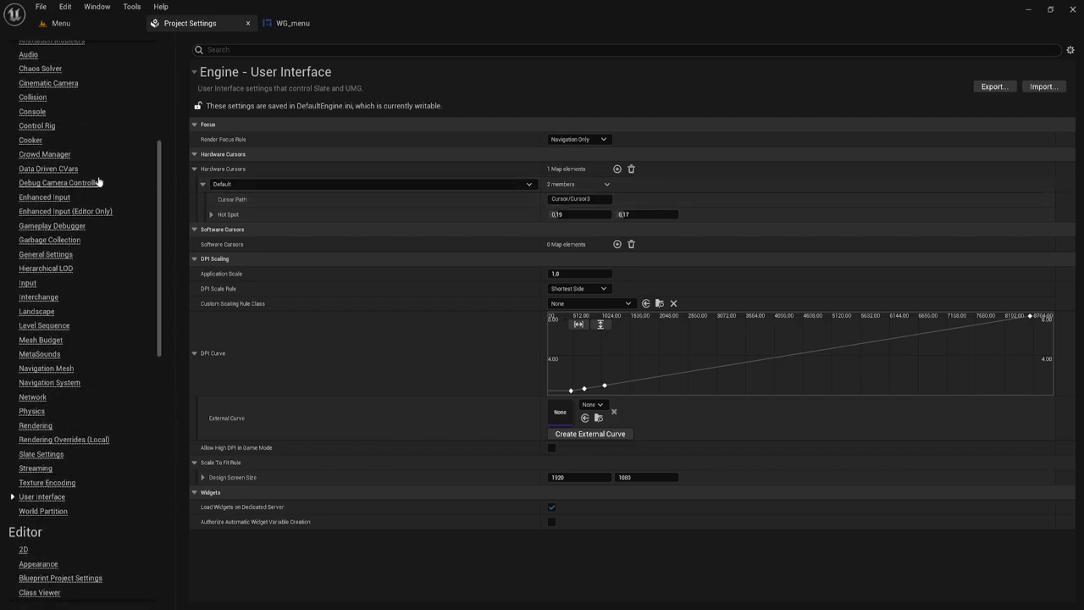
scroll(77, 220, "up", 2)
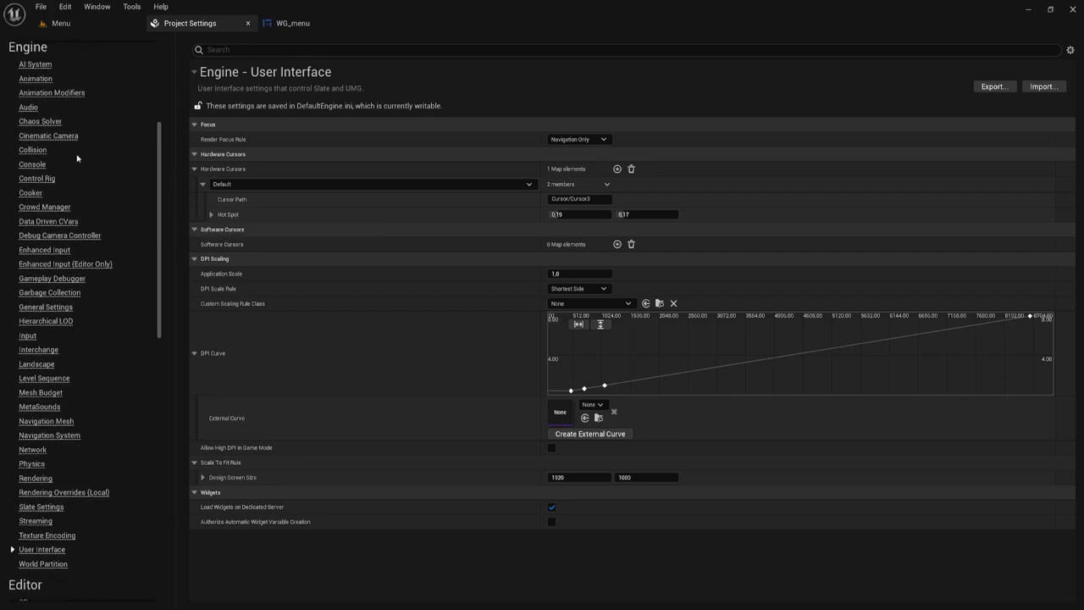
scroll(80, 175, "up", 2)
scroll(80, 174, "up", 2)
scroll(82, 173, "up", 3)
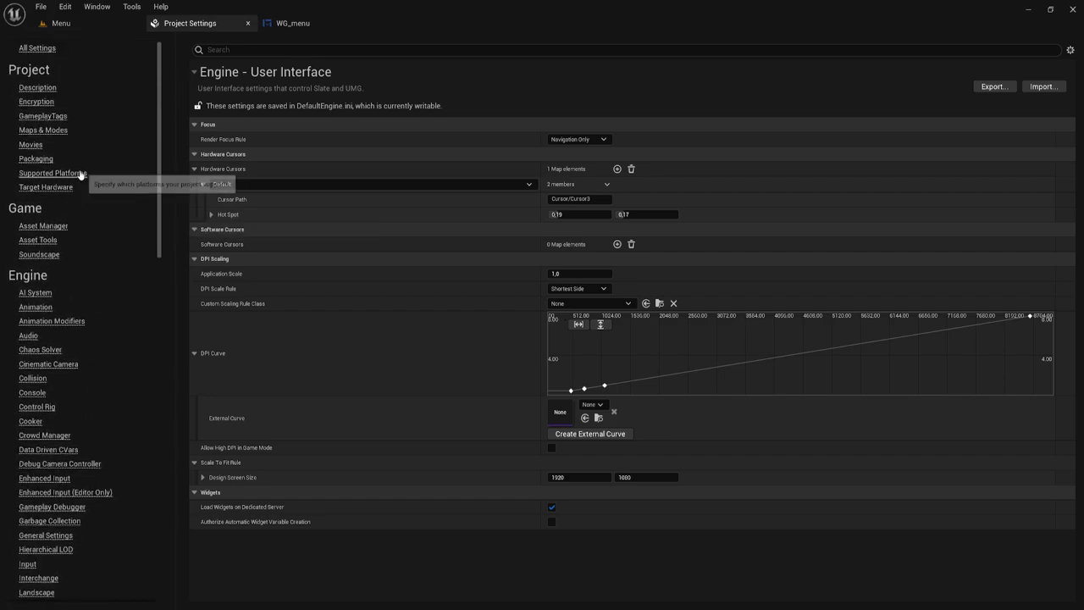
left_click(35, 158)
Expand the advanced packaging options to reveal the maps list containing /Game/Menu
scroll(339, 289, "down", 3)
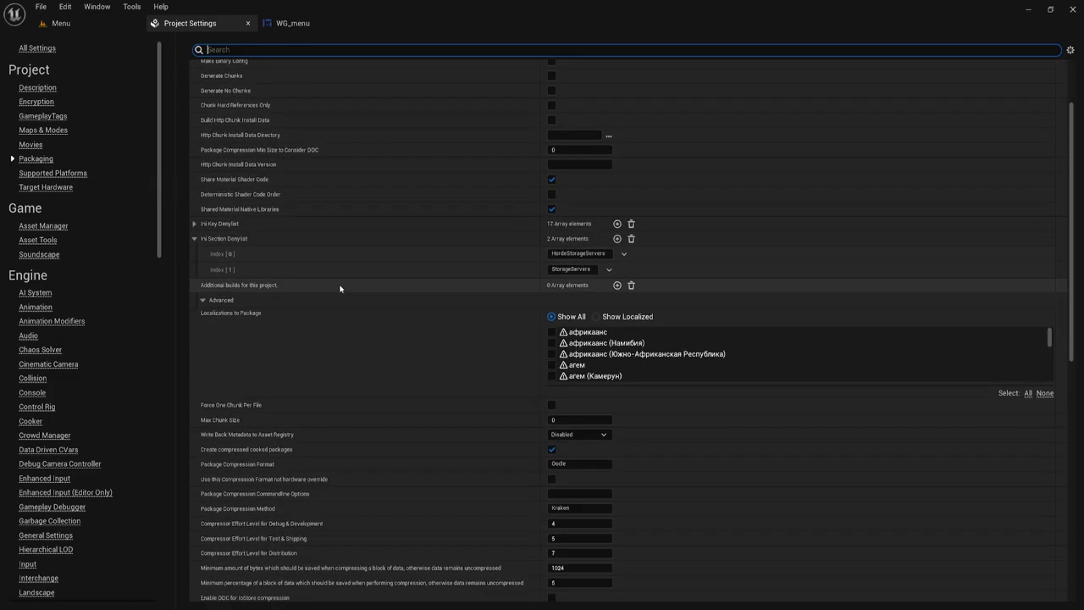
scroll(340, 289, "down", 2)
scroll(340, 289, "down", 2)
scroll(340, 289, "down", 3)
scroll(339, 289, "down", 3)
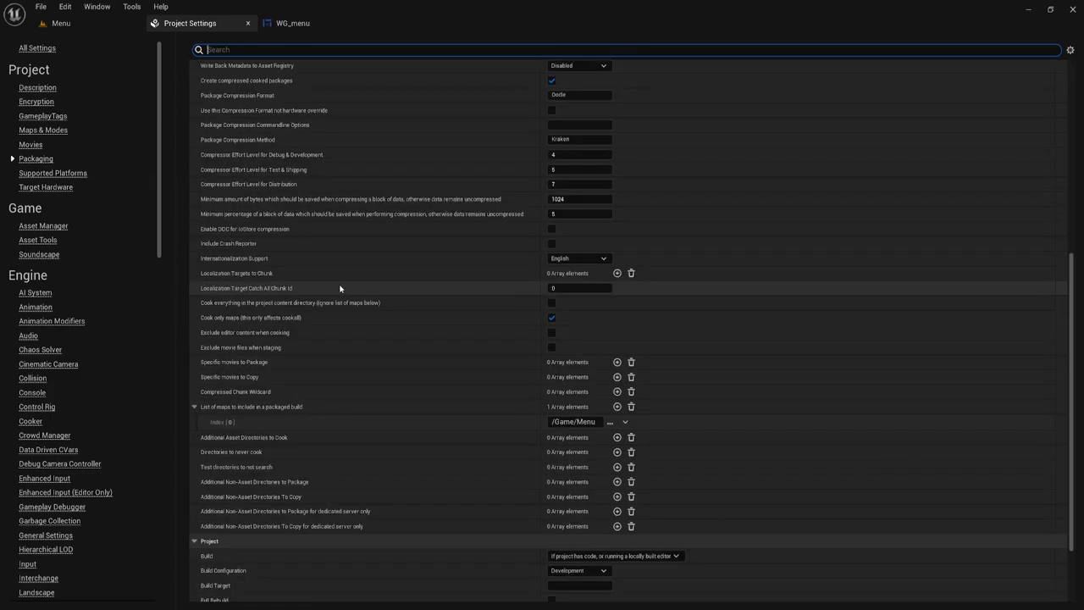
scroll(340, 289, "up", 3)
scroll(303, 269, "up", 3)
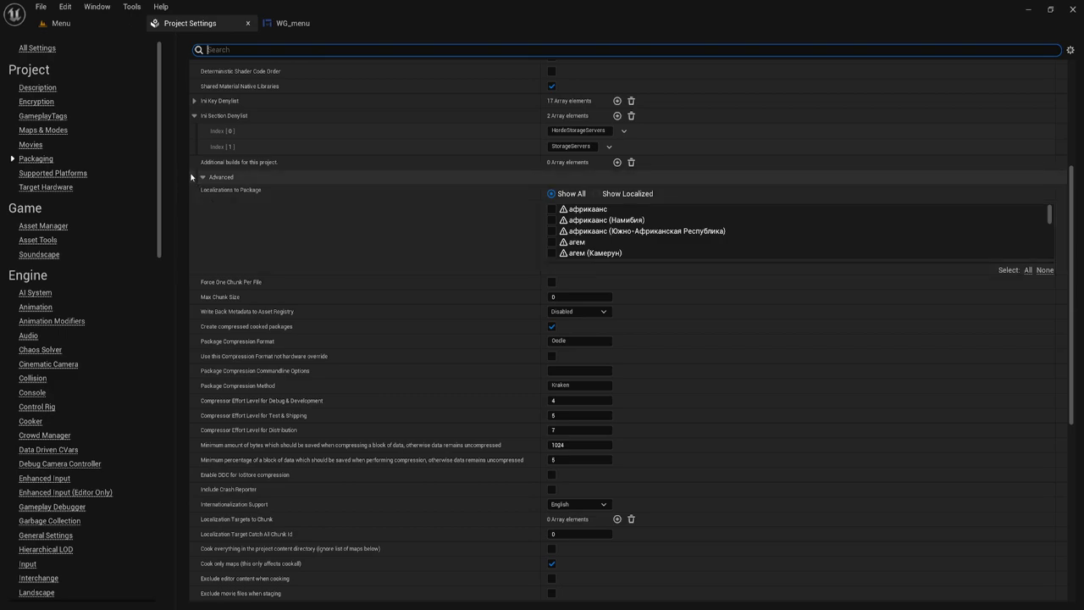
scroll(205, 179, "up", 8)
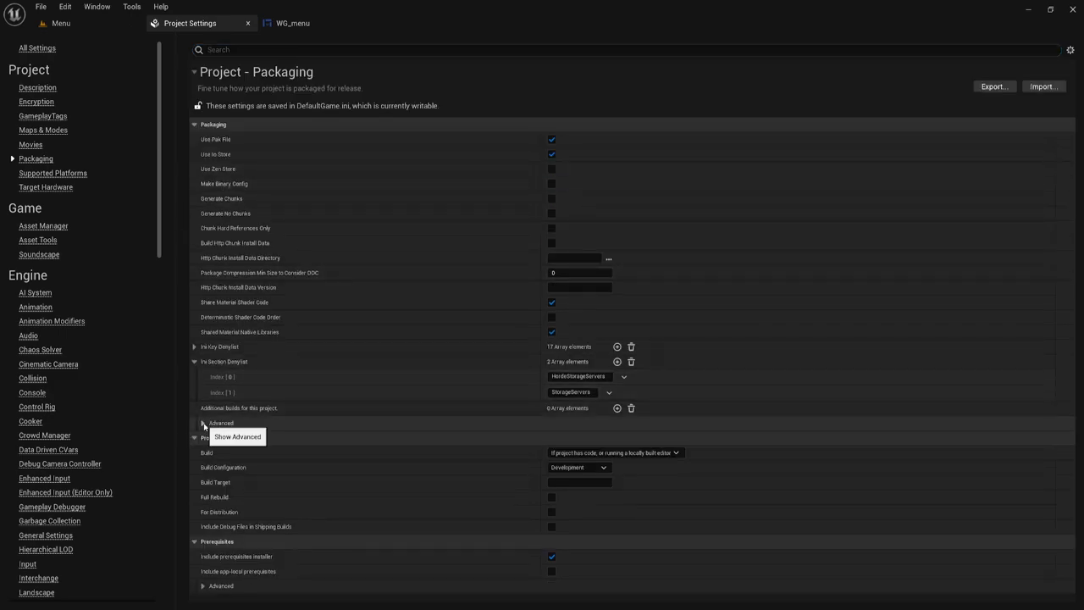
left_click(203, 423)
scroll(271, 426, "down", 3)
scroll(331, 407, "down", 3)
scroll(336, 356, "down", 3)
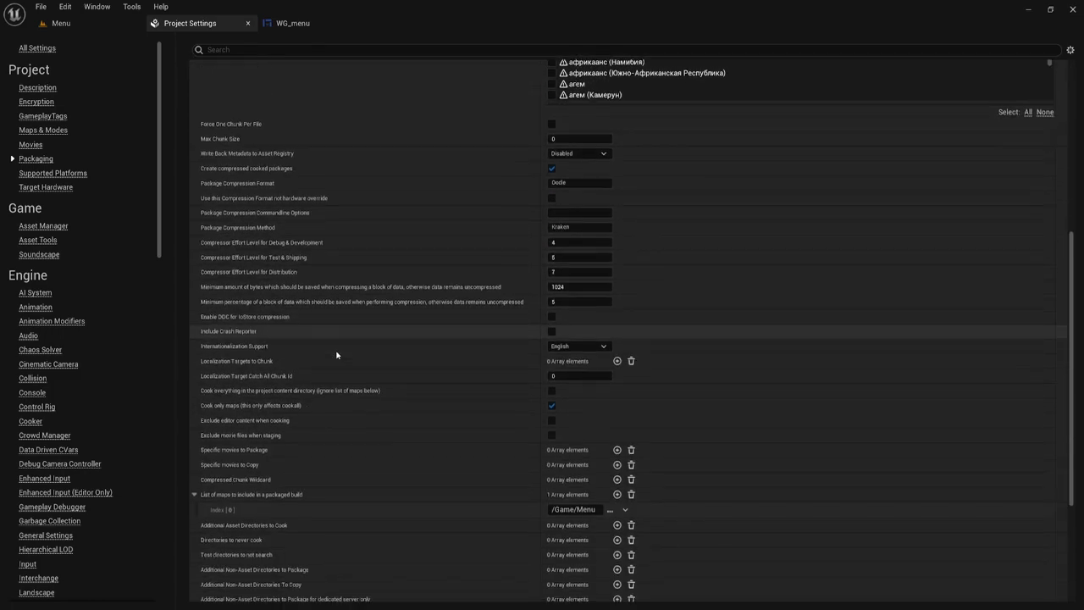
scroll(336, 355, "down", 4)
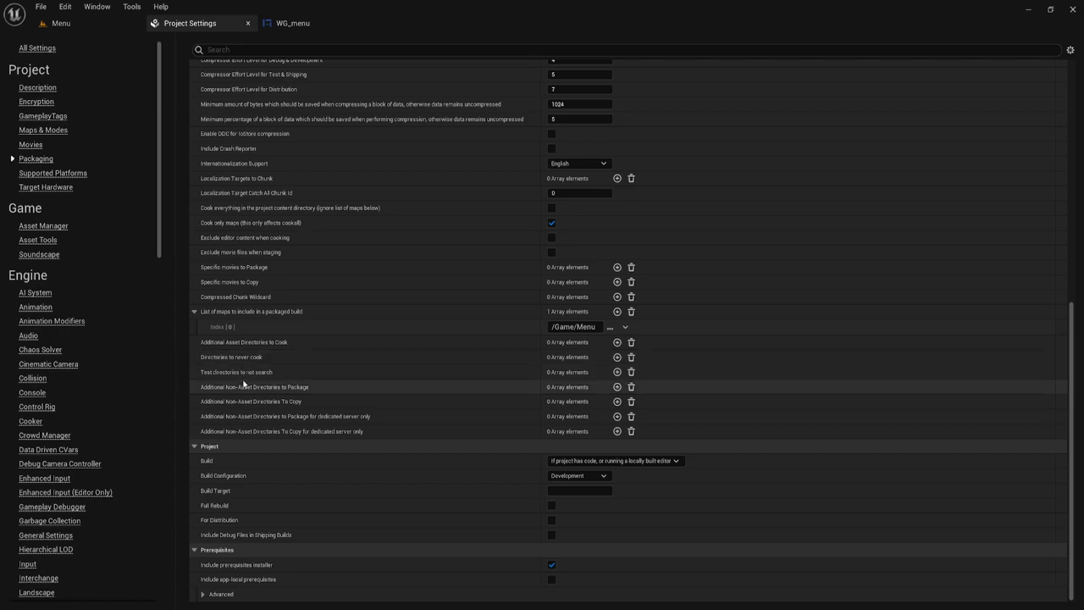
mouse_move(219, 393)
Add the Content/Cursor folder as a new Additional Non-Asset Directories to Package entry
left_click(617, 387)
left_click(590, 402)
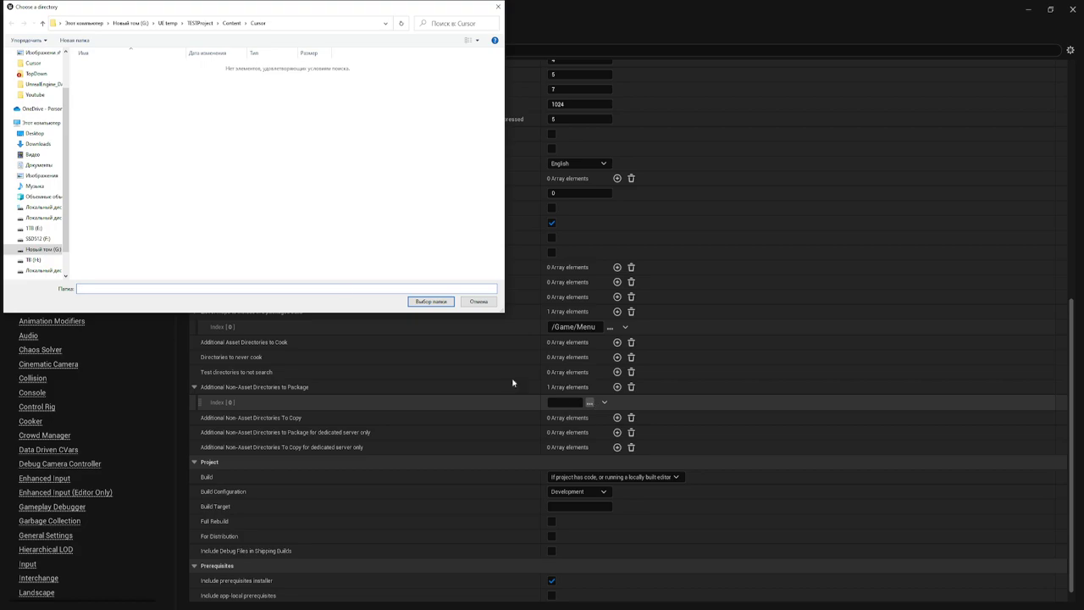
left_click(254, 25)
left_click(425, 302)
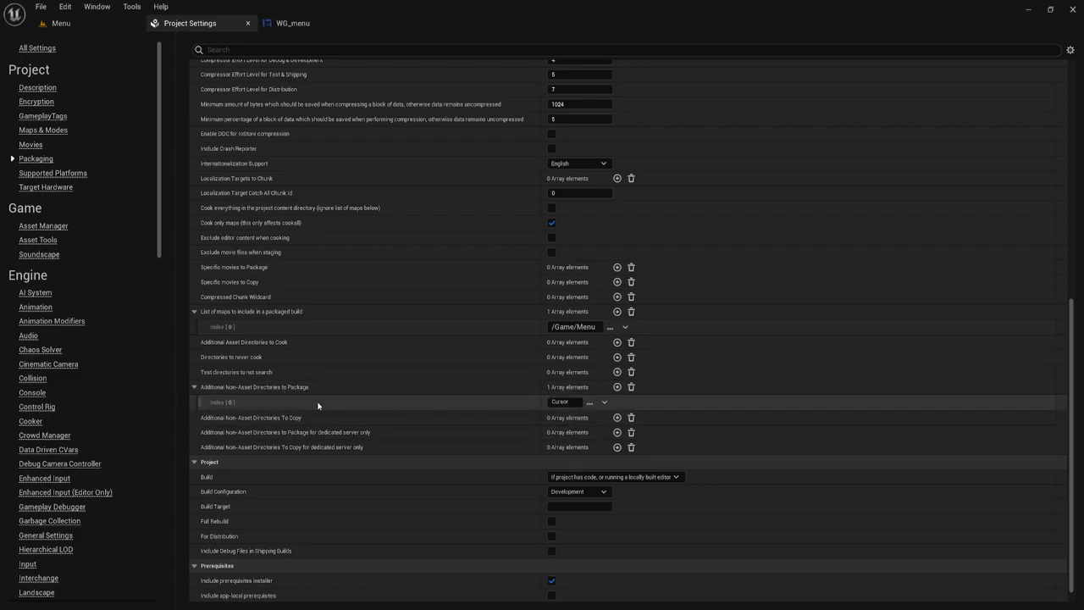
Package the project for Windows into the BUILDs folder and follow it in the output log
left_click(84, 25)
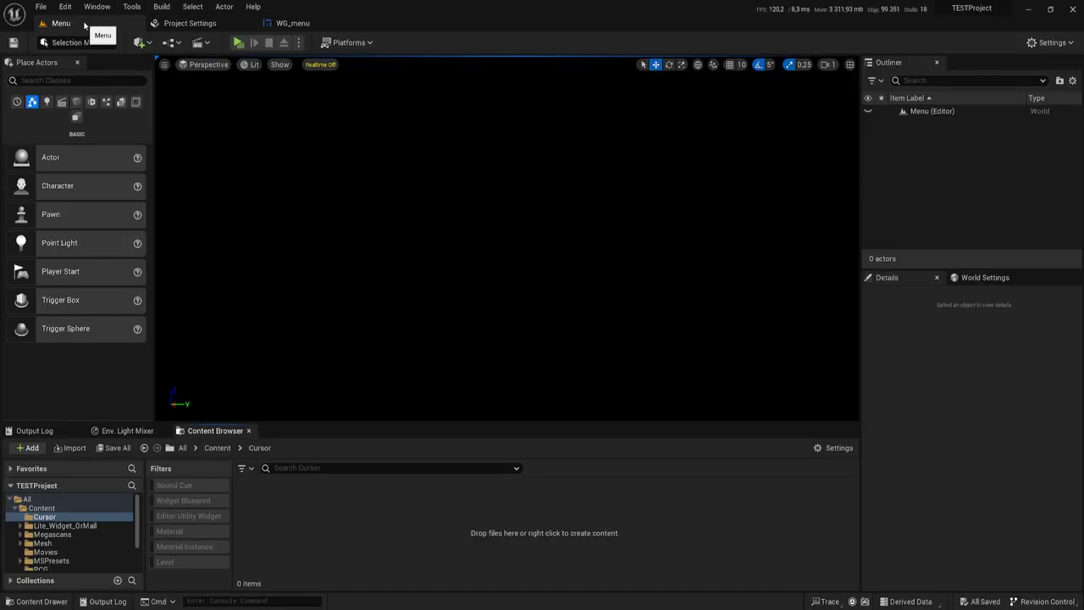
left_click(349, 42)
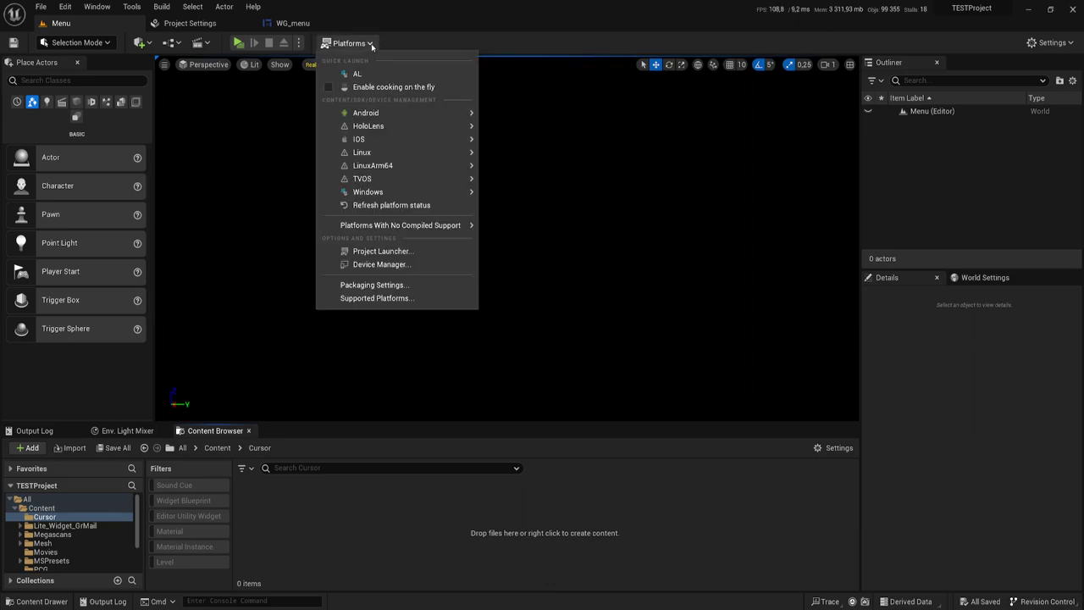
mouse_move(413, 198)
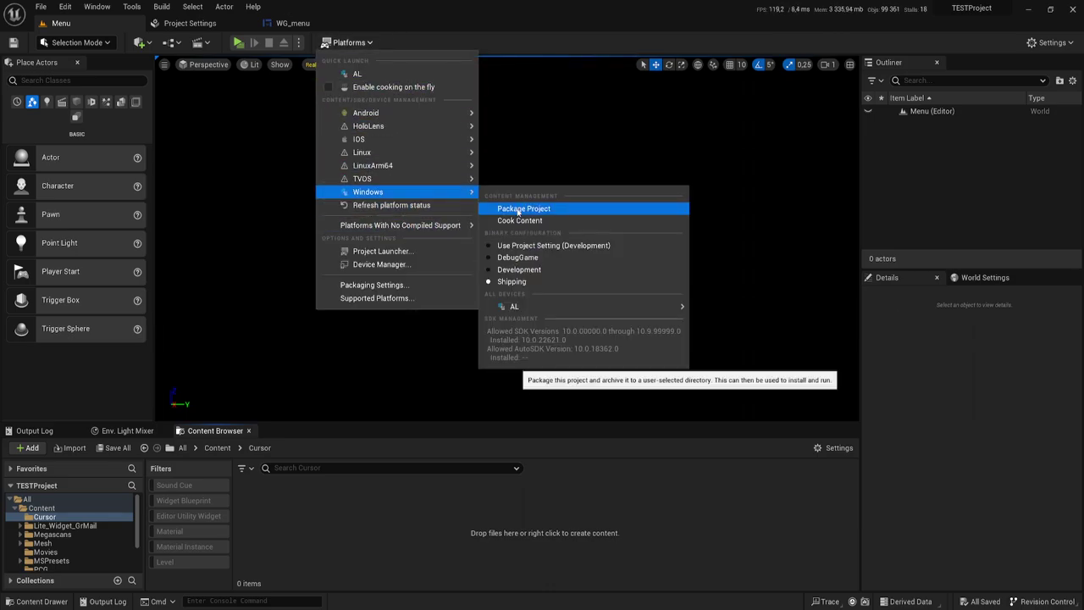
left_click(518, 210)
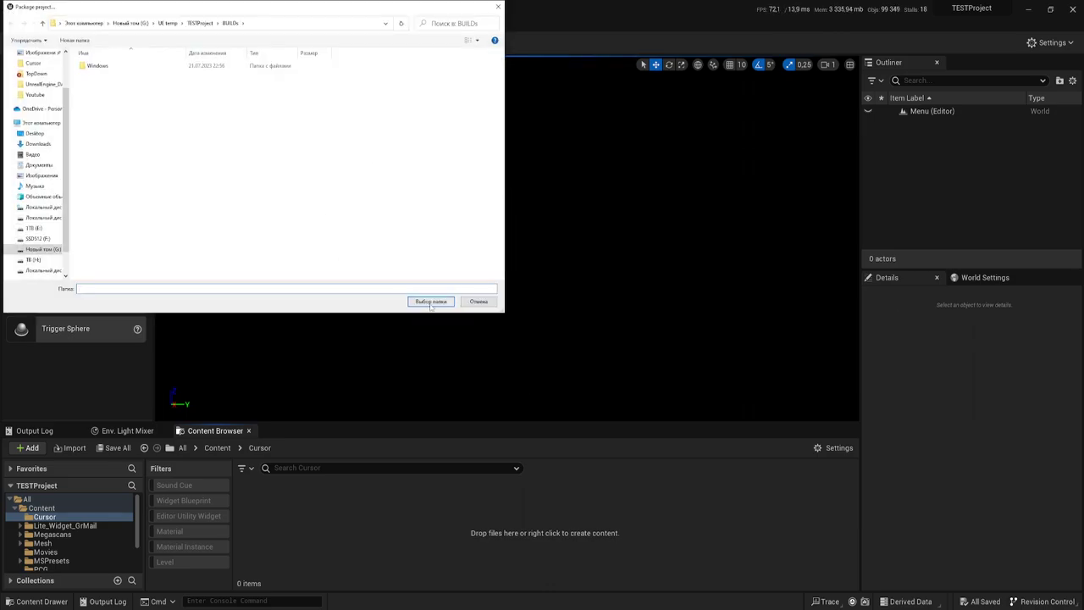
left_click(431, 303)
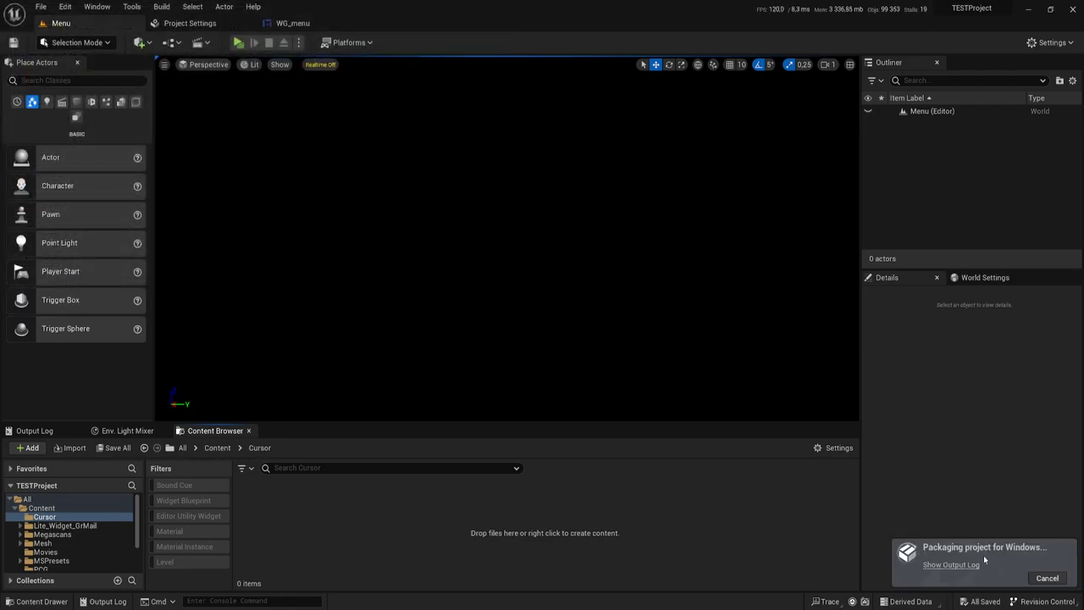
left_click(962, 565)
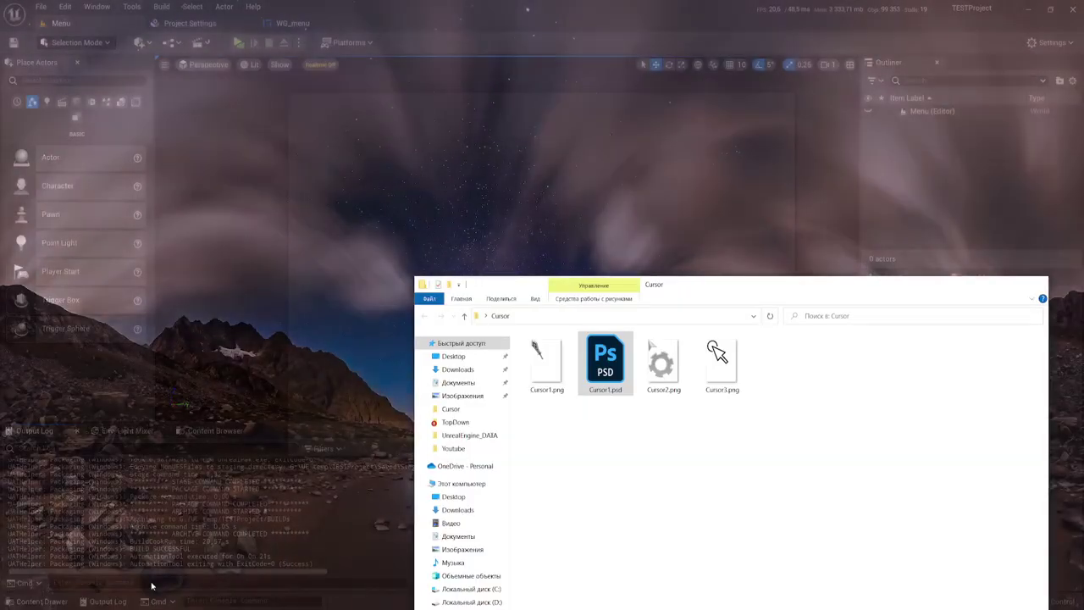
Close the extra Cursor folder window and go up to the TESTProject folder
left_click(153, 583)
left_click(1036, 286)
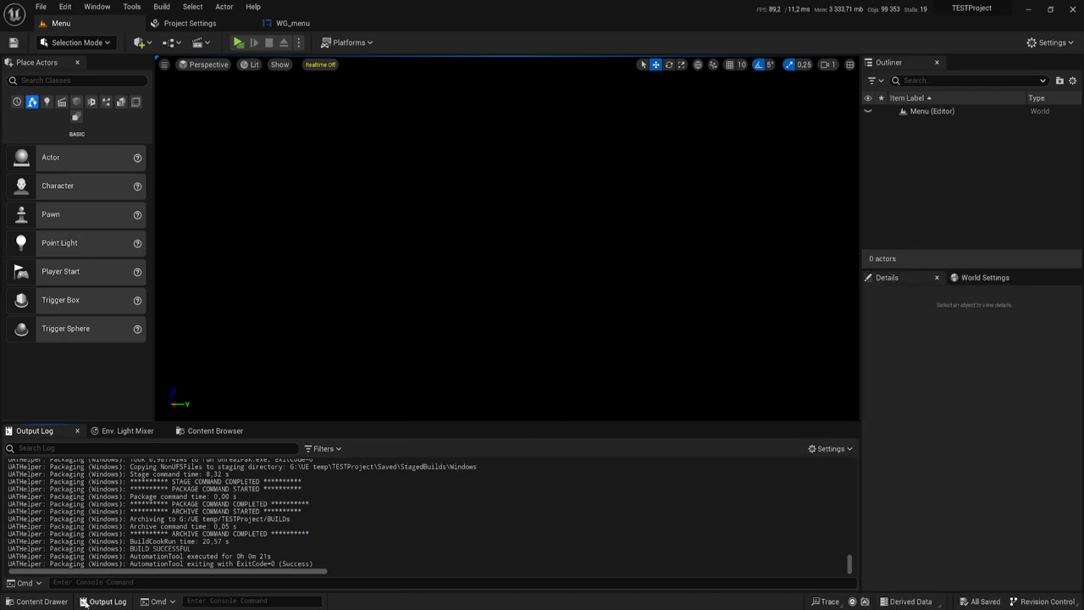
left_click(193, 571)
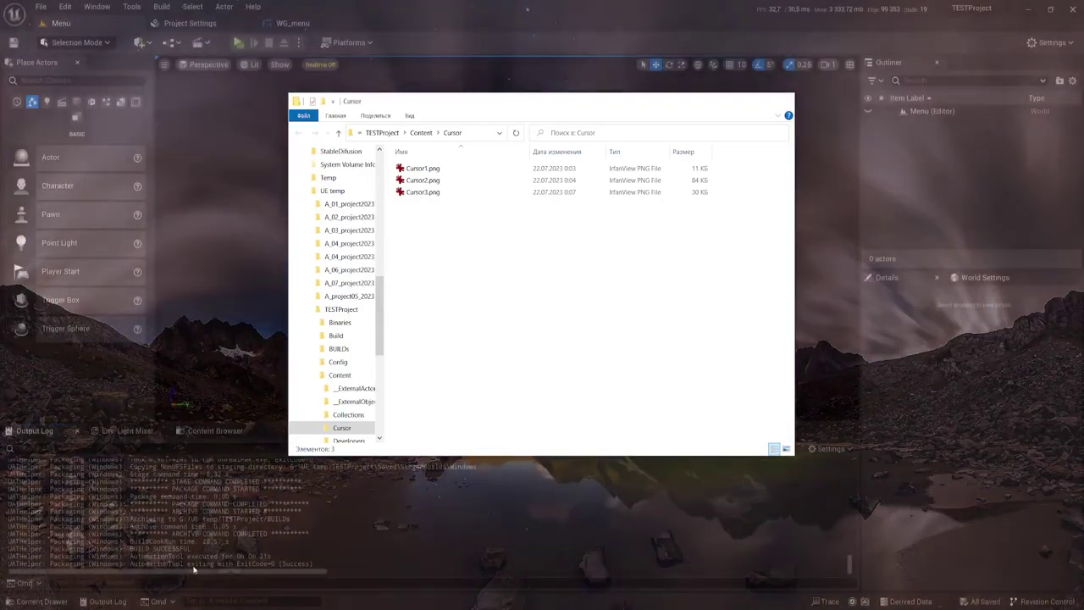
left_click(380, 134)
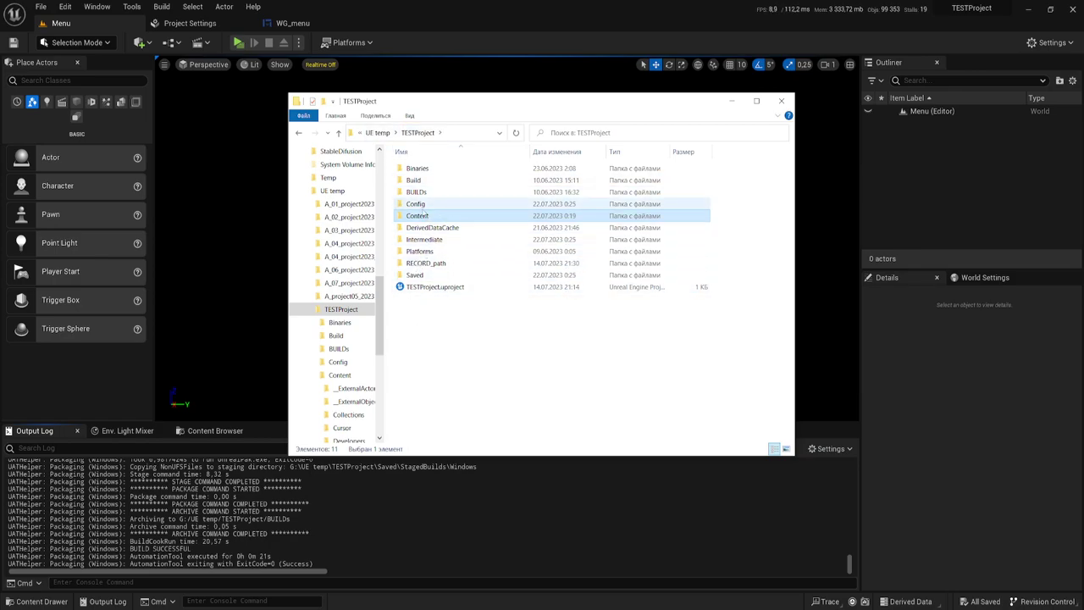
Run BUILDs\Windows\TESTProject.exe, quit the game, and return to the project settings
double_click(423, 192)
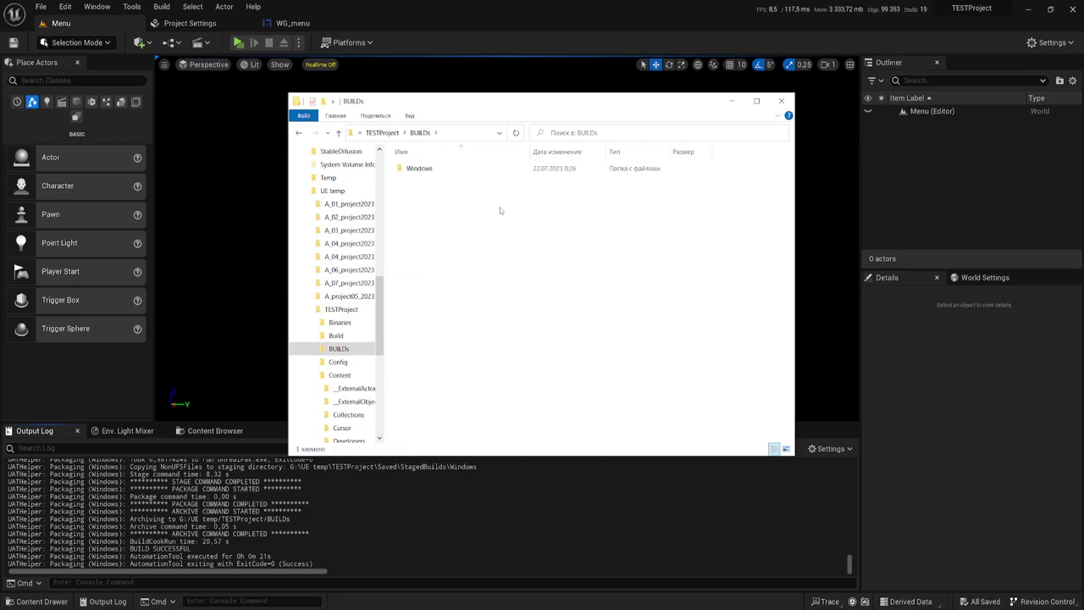
double_click(419, 168)
double_click(427, 216)
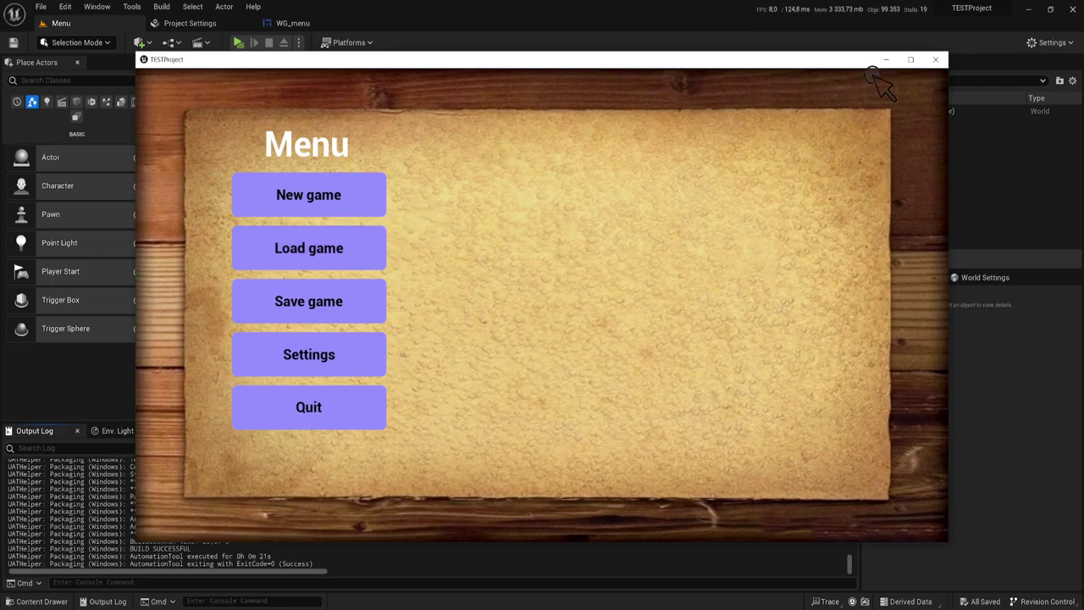
left_click(342, 404)
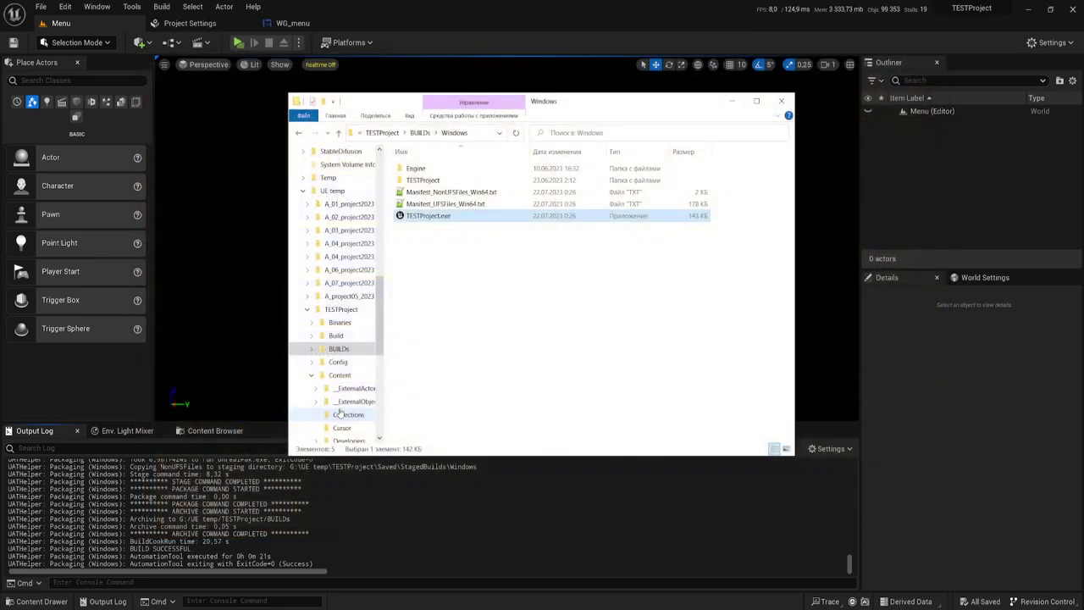
left_click(732, 101)
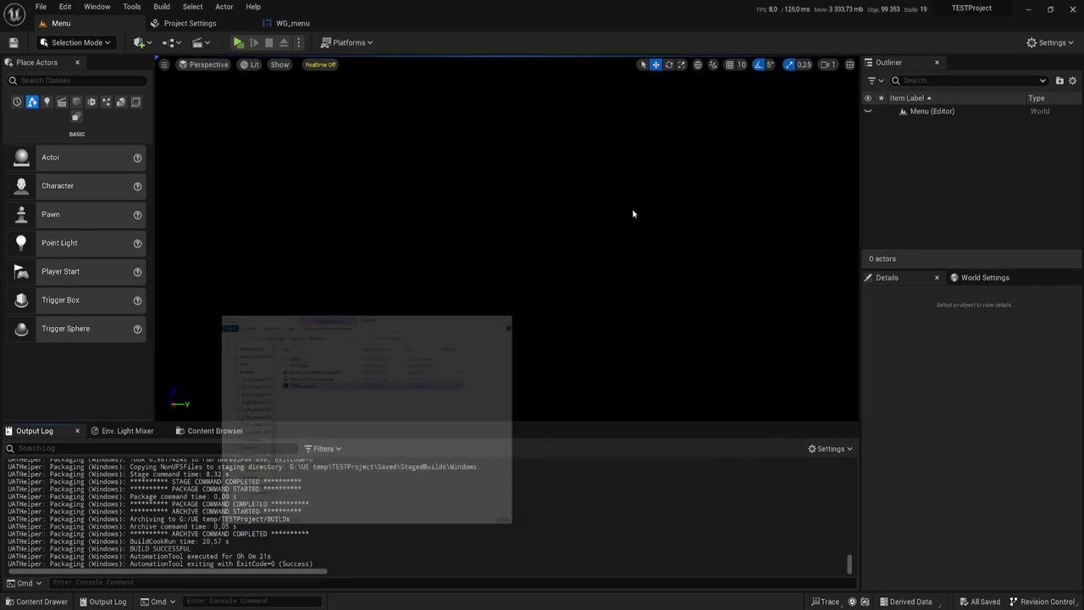
left_click(212, 23)
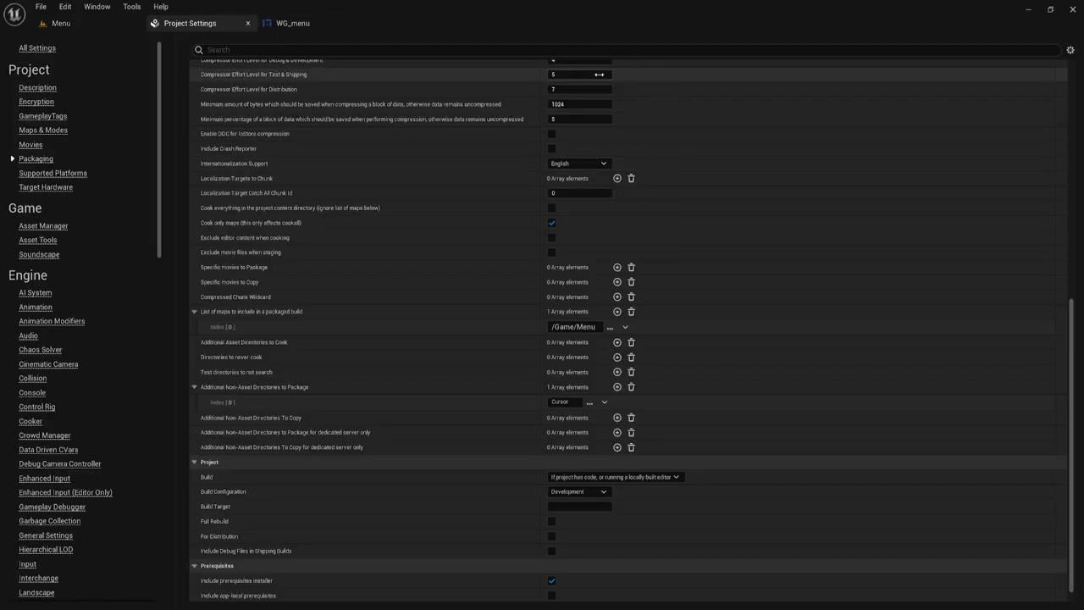
Add a second hardware cursor entry on the User Interface page and set it to Text Edit Beam
scroll(586, 434, "up", 2)
scroll(586, 434, "up", 2)
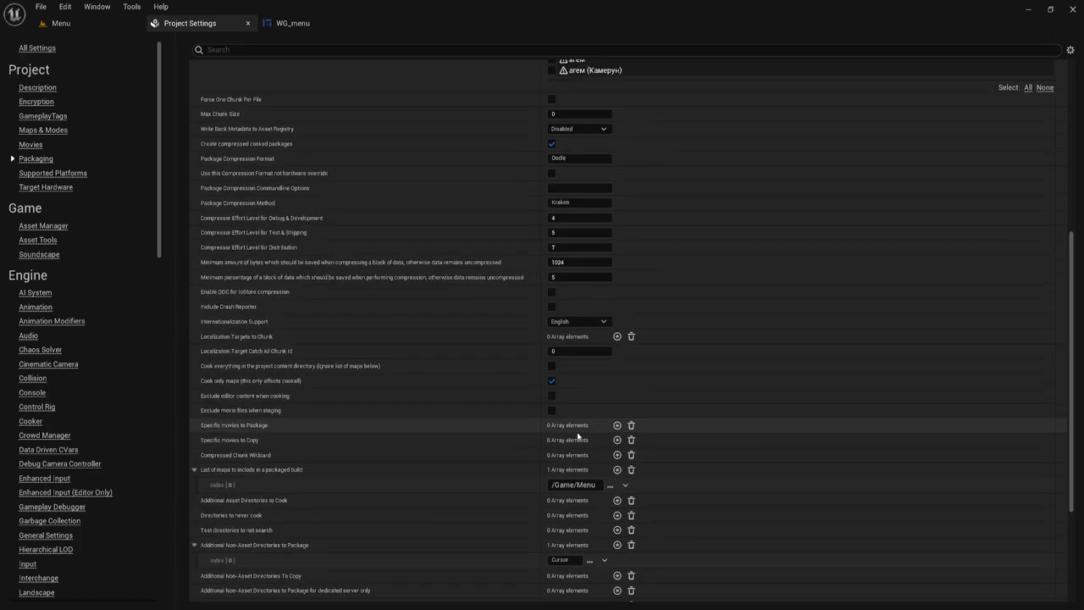
scroll(586, 433, "up", 1)
scroll(24, 313, "down", 2)
scroll(23, 313, "down", 4)
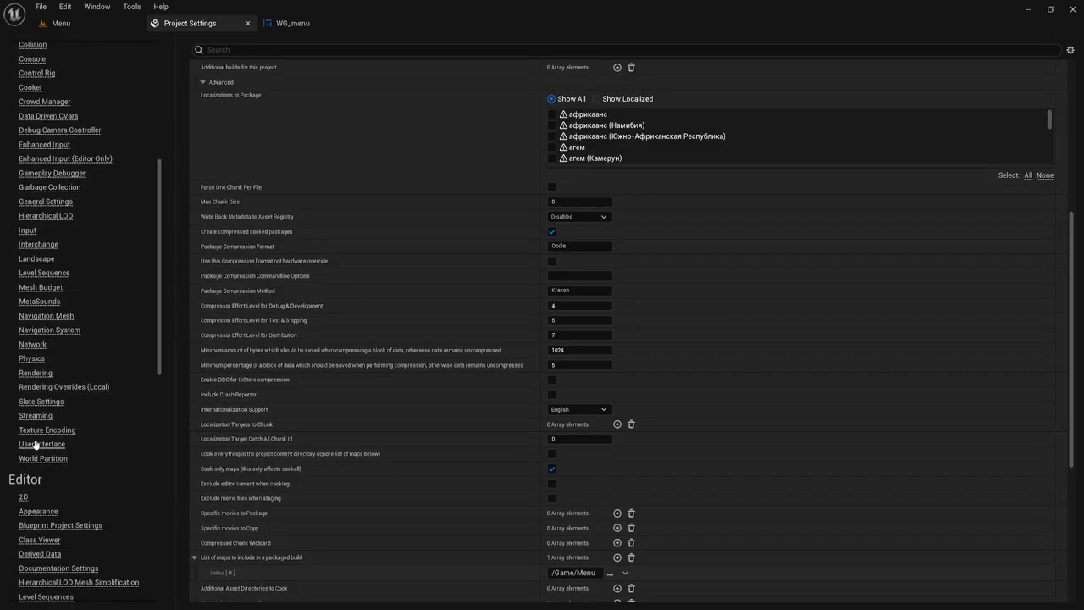
left_click(41, 444)
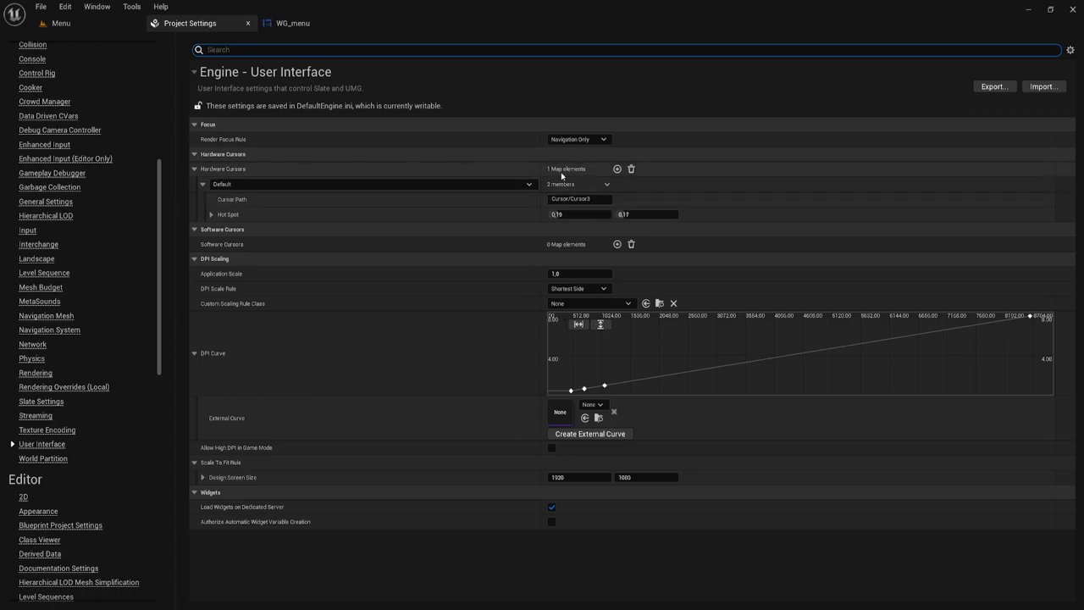
left_click(618, 168)
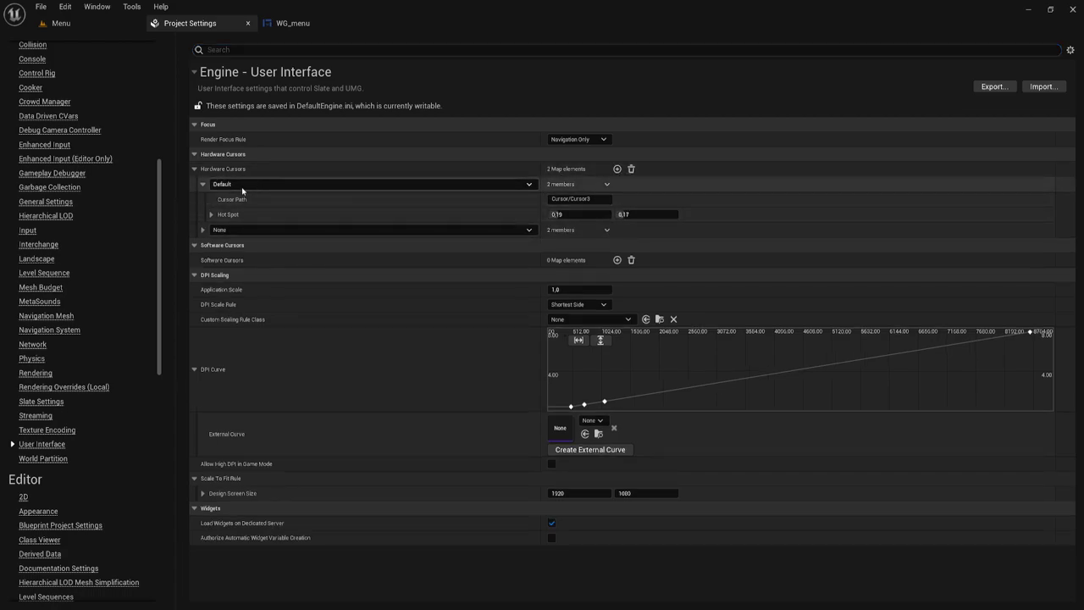
left_click(254, 230)
left_click(254, 252)
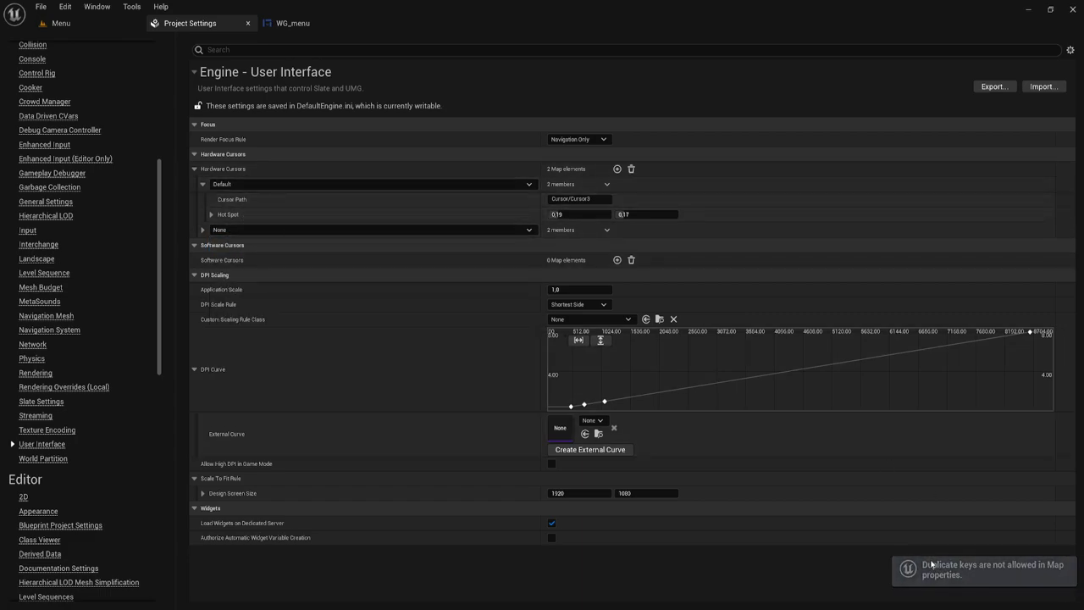
left_click(258, 231)
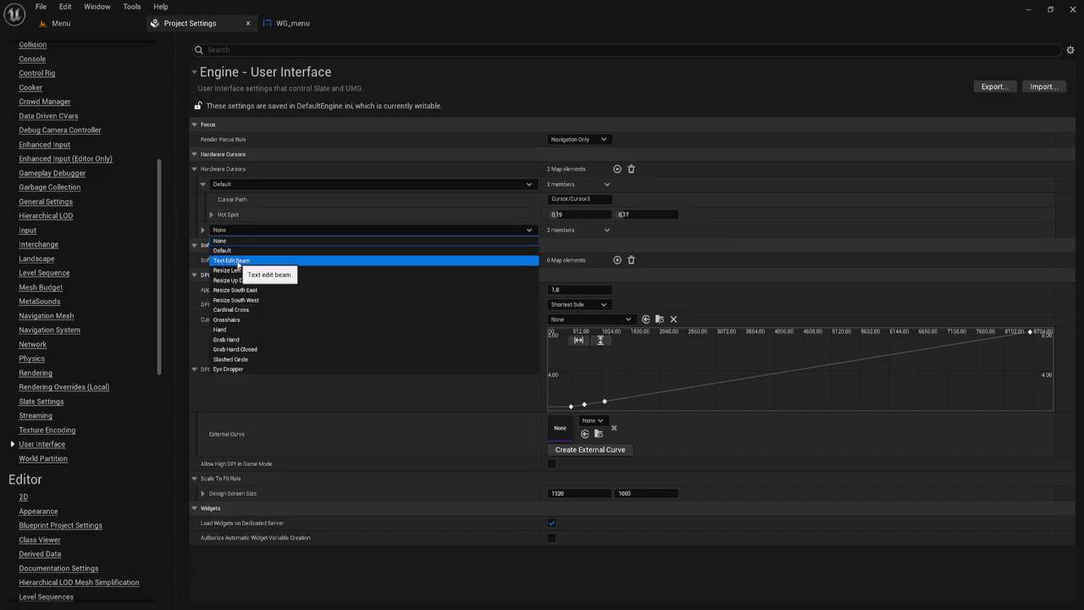
left_click(242, 261)
Paste the Default cursor's path into the Text Edit Beam path field, then switch to WG_menu
left_click(203, 230)
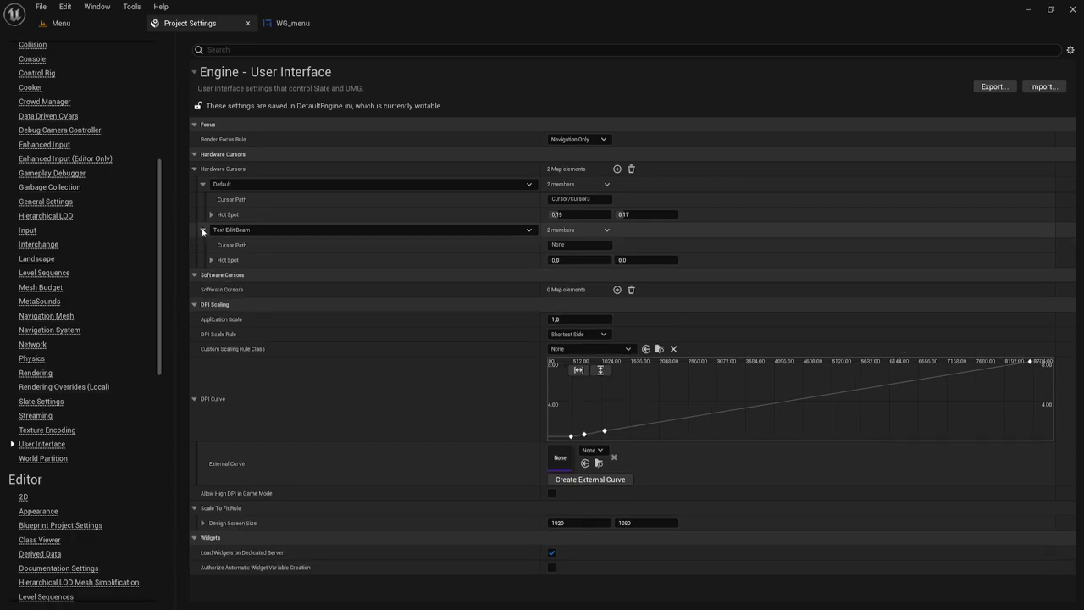
left_click(597, 200)
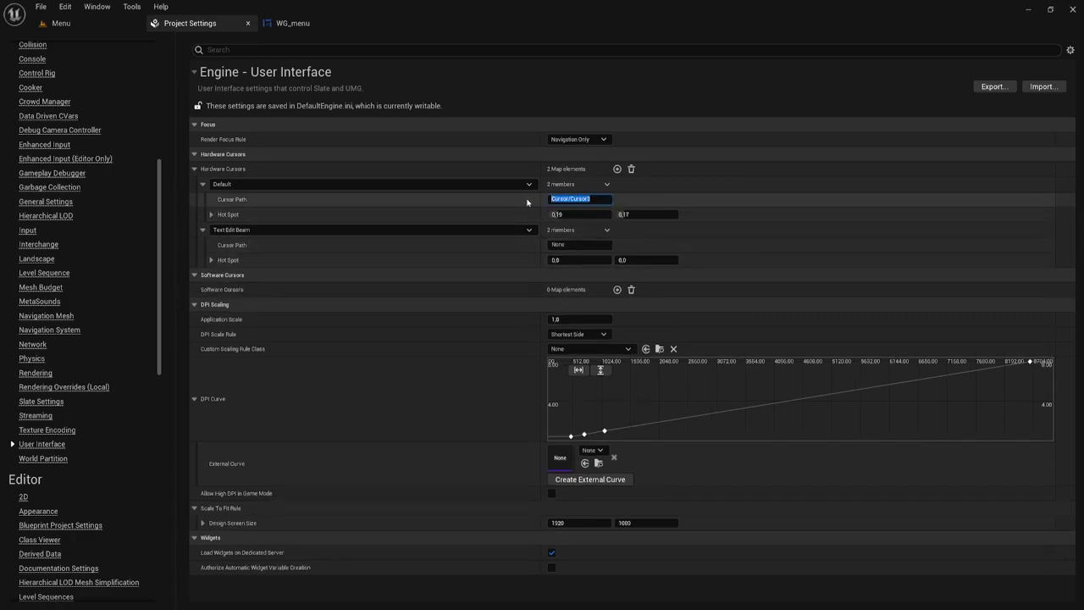
left_click(587, 245)
key("ctrl+v")
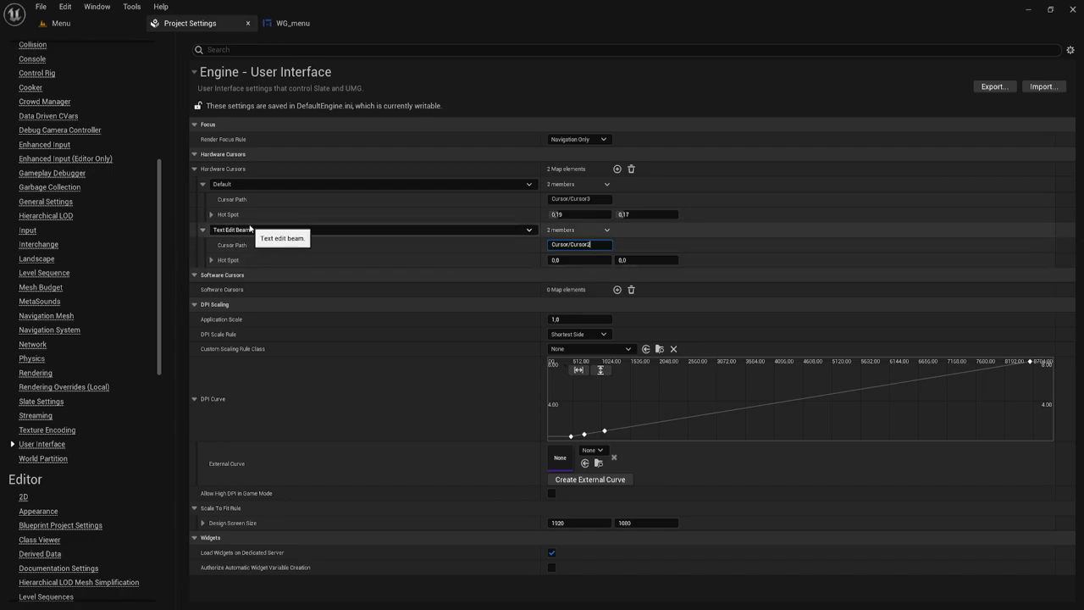
left_click(303, 23)
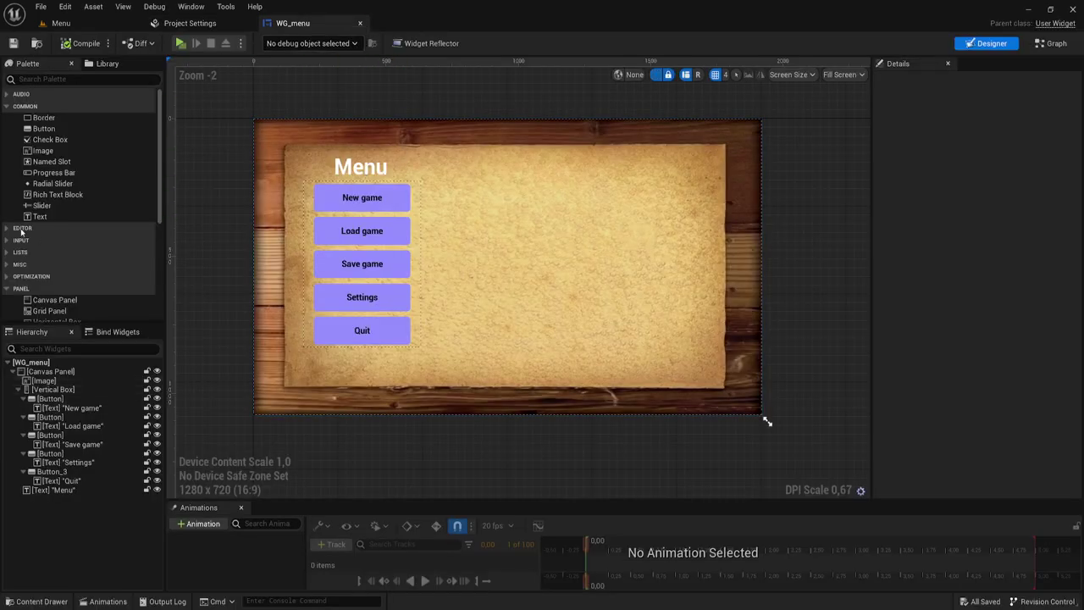
Place a Text Box from the Input palette at the parchment's upper right, stretch it, and play the menu
scroll(31, 251, "down", 1)
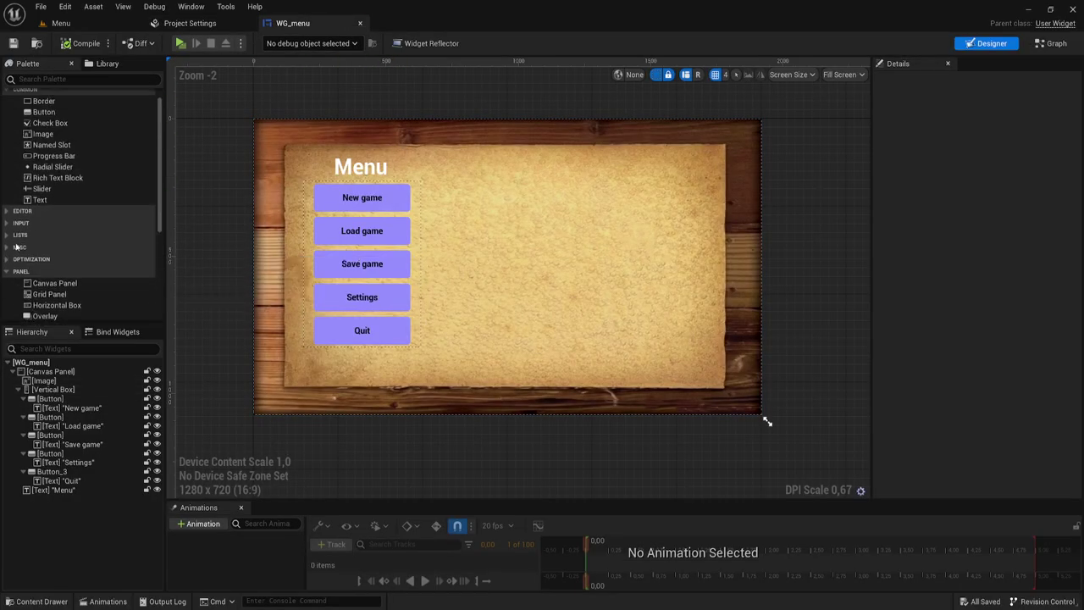
left_click(7, 223)
scroll(25, 237, "down", 4)
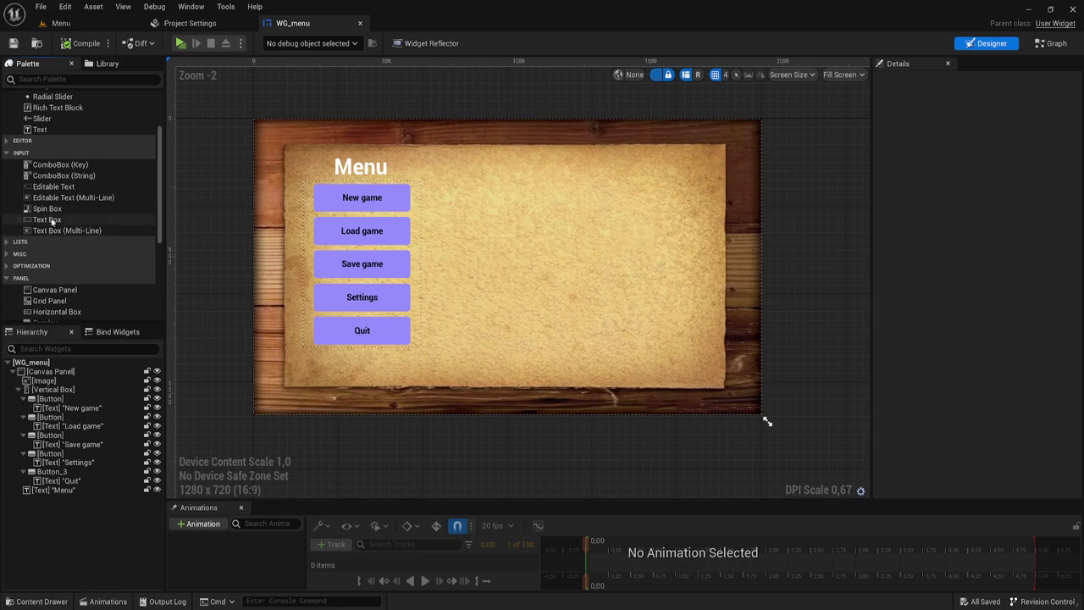
mouse_move(47, 219)
left_mouse_down()
mouse_move(378, 233)
mouse_move(501, 176)
mouse_move(652, 175)
left_mouse_up()
left_click_drag(568, 182, 568, 195)
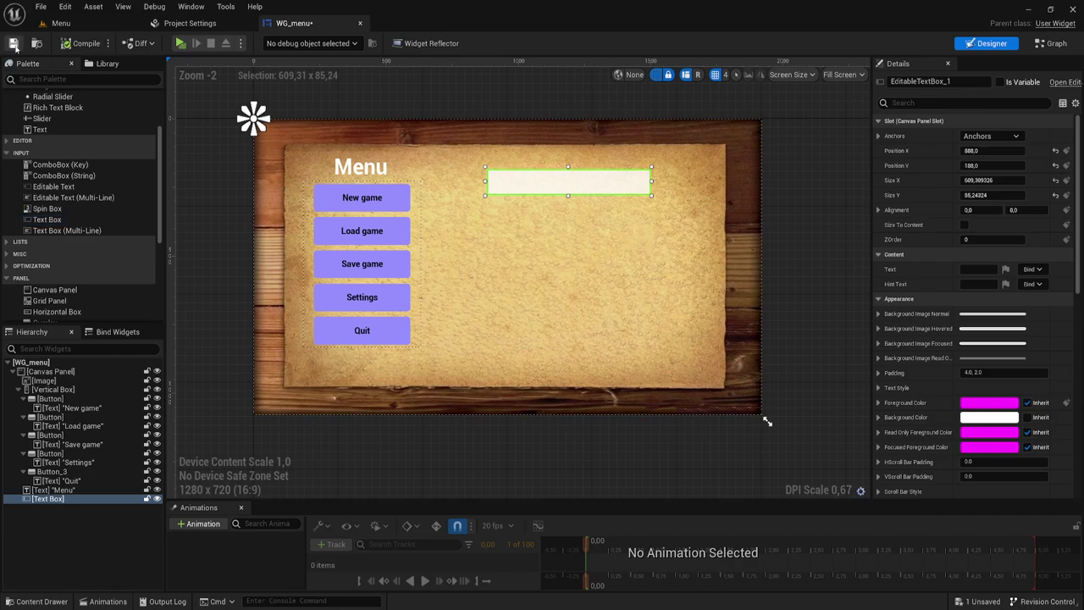
left_click(180, 43)
type("fg")
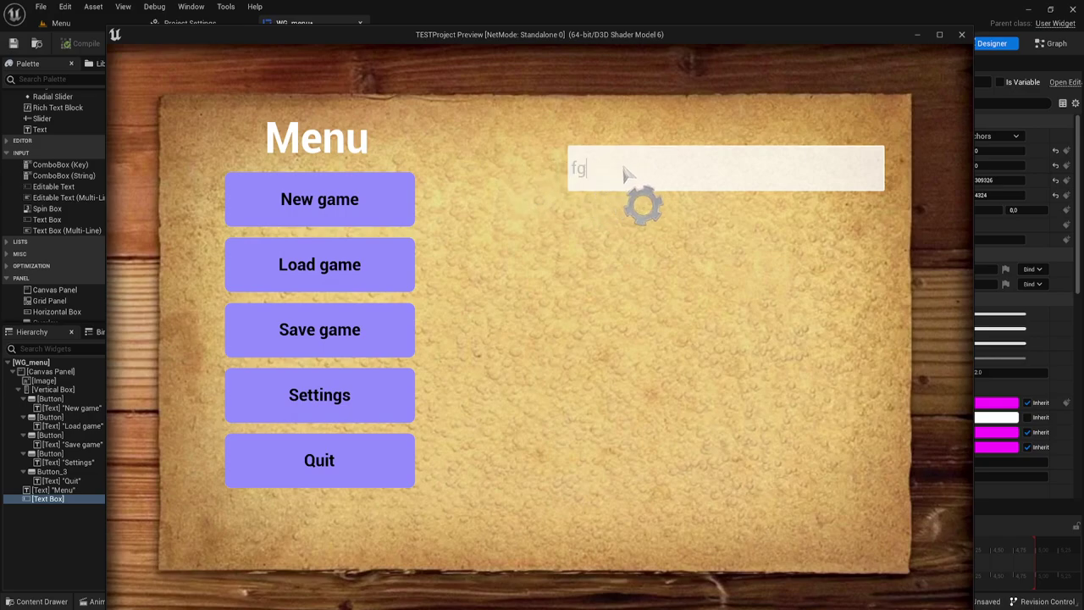
Type 'dfgdfgdf' into the menu text box, drag-select its last characters, then close the preview
type("dfgdfgdf")
left_click_drag(665, 173, 573, 169)
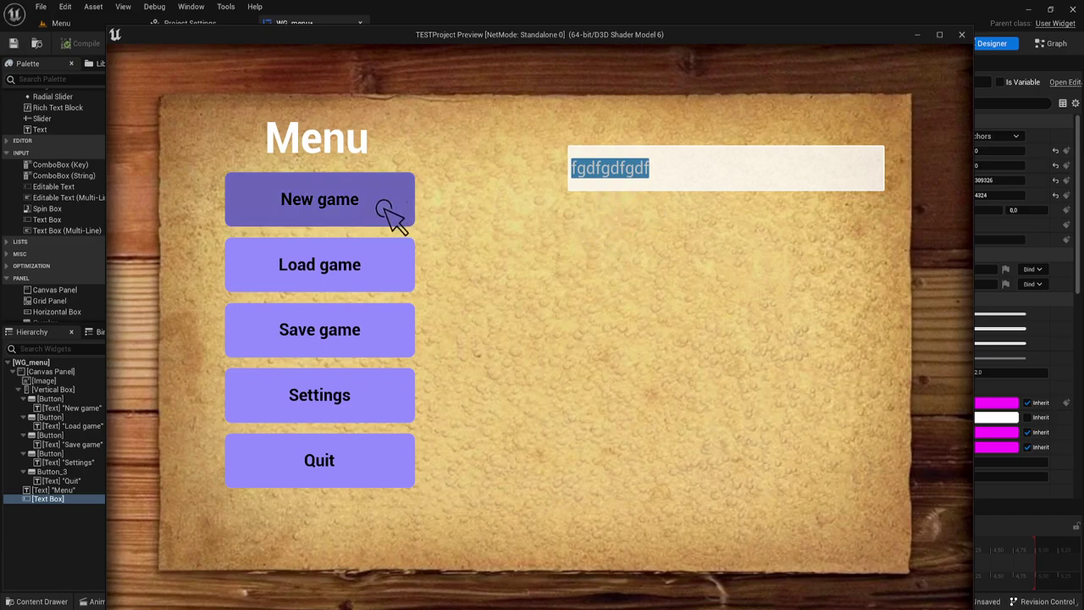
left_click(373, 246)
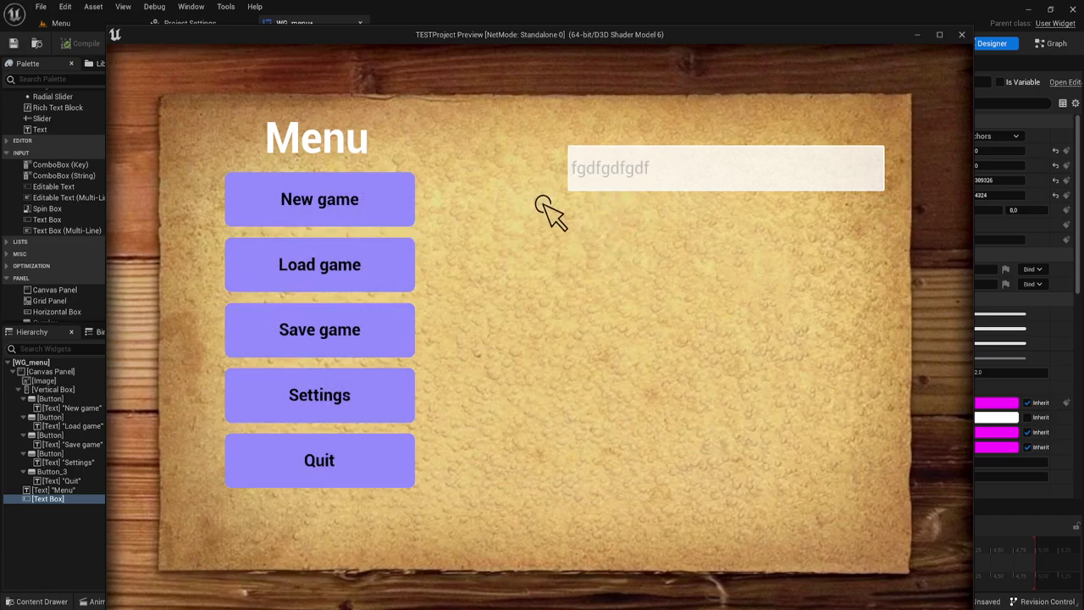
left_click(963, 36)
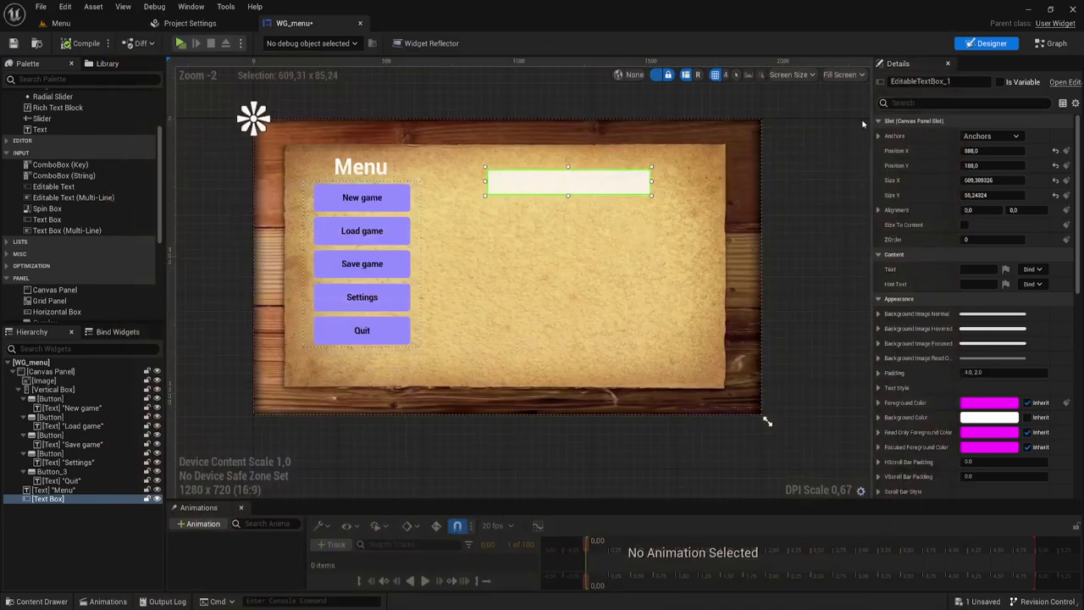